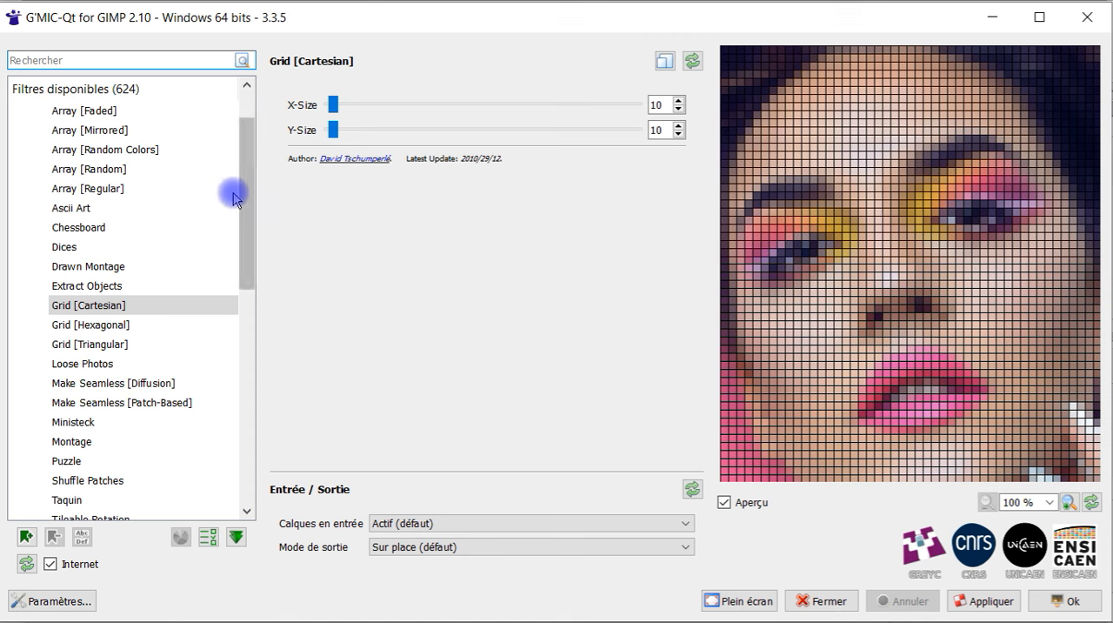
Browse the Arrays & Tiles filters and select Grid [Cartesian]
scroll(238, 189, "up", 1)
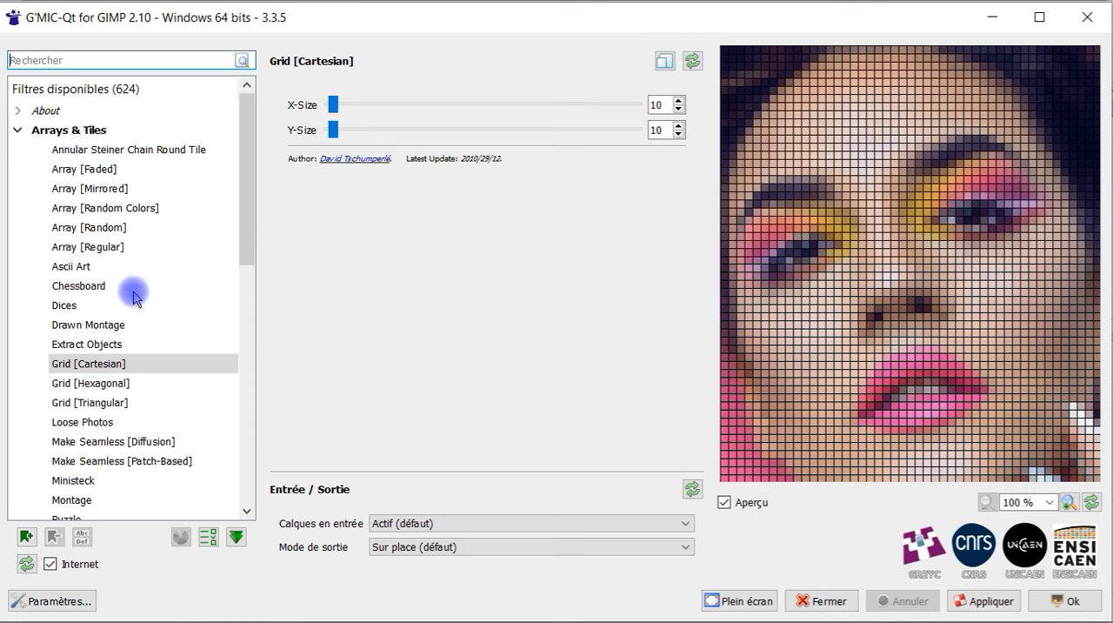
scroll(148, 313, "down", 2)
left_click(123, 247)
scroll(148, 254, "up", 2)
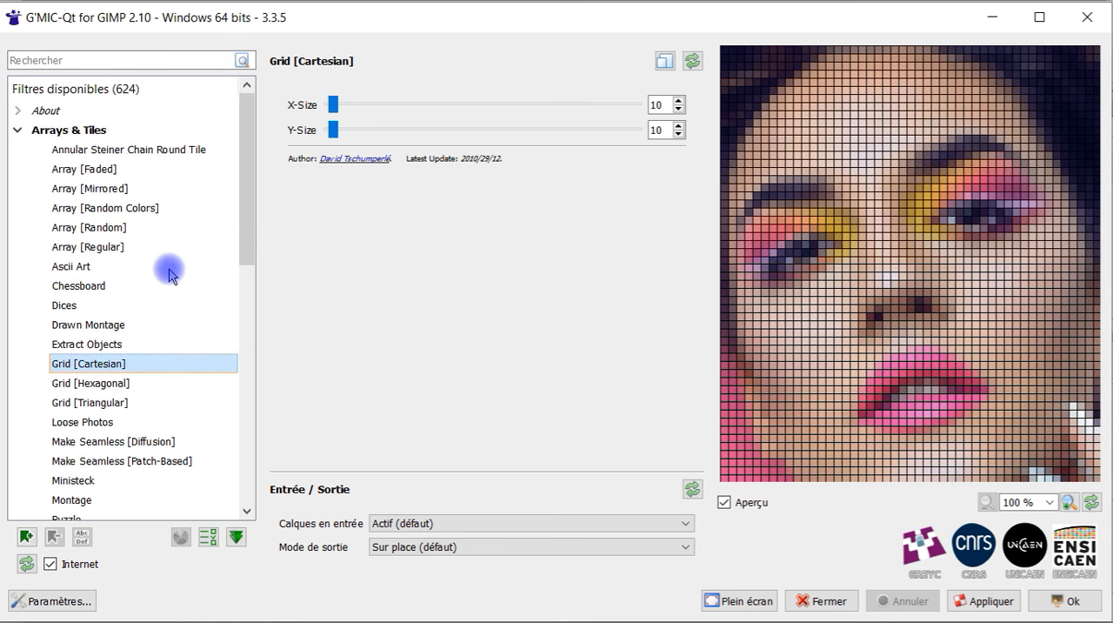
scroll(130, 278, "down", 1)
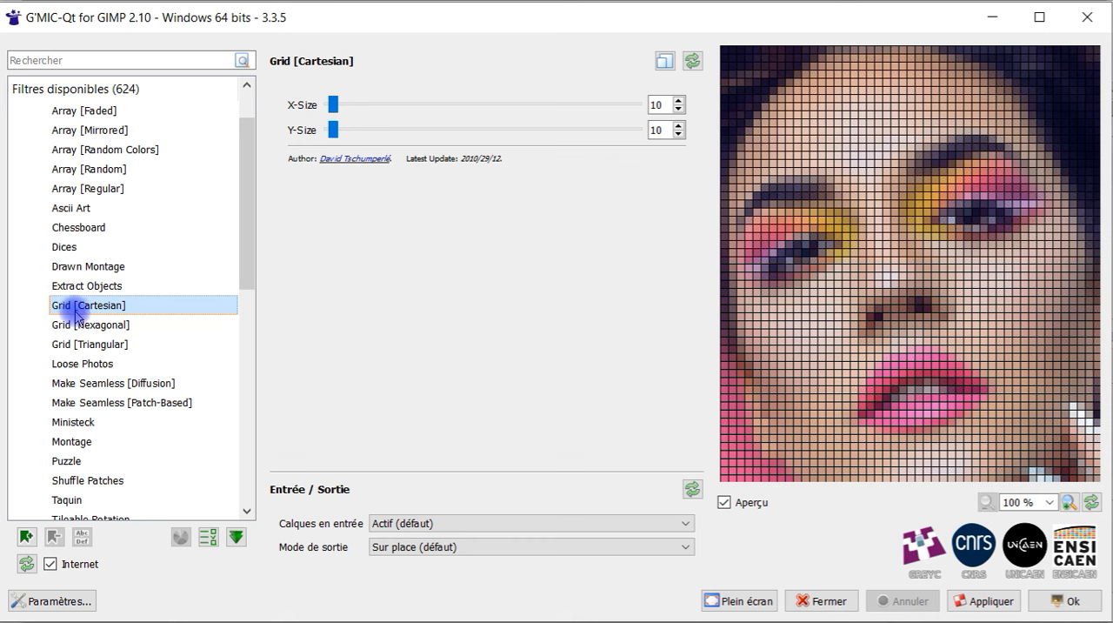
left_click(108, 292)
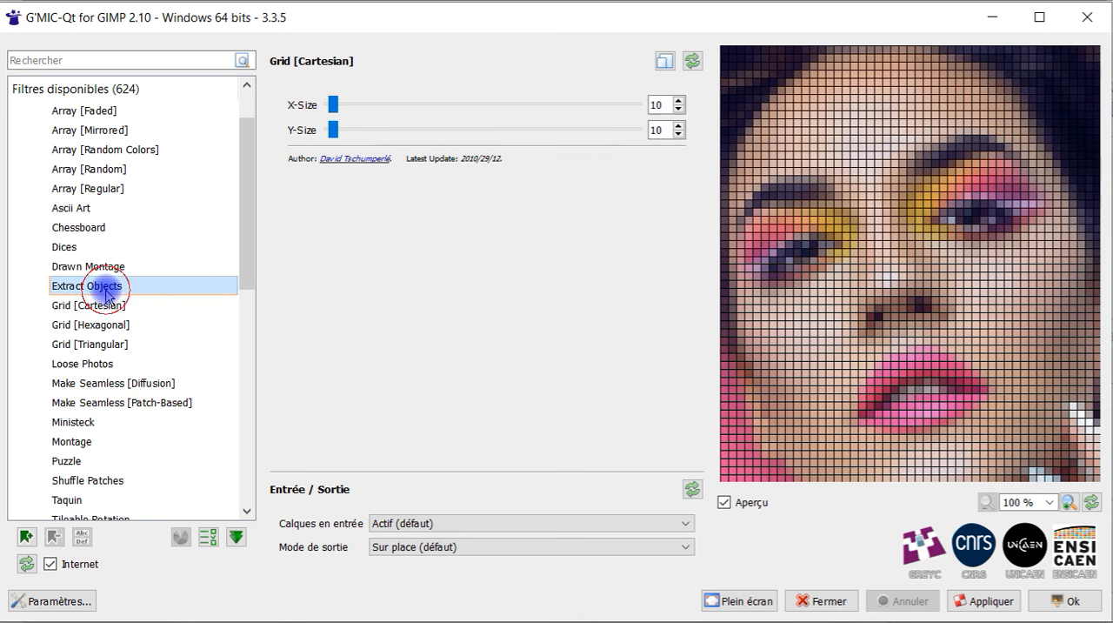
left_click(147, 306)
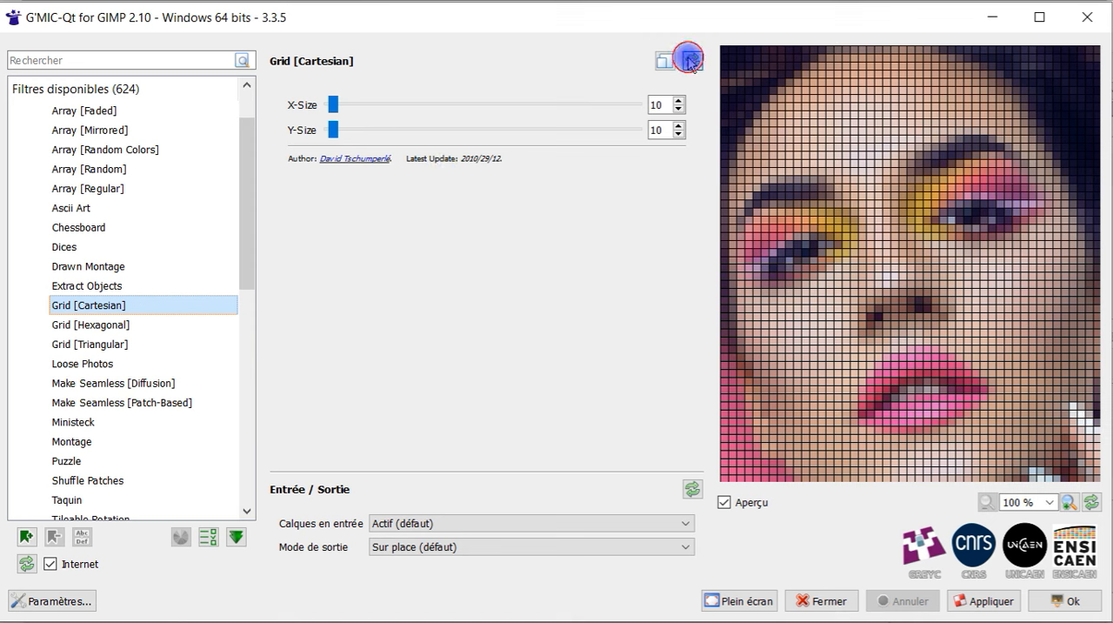
Try different cell widths for the Cartesian grid, ending with X-Size 109 and Y-Size 111
double_click(663, 130)
left_click_drag(331, 104, 365, 108)
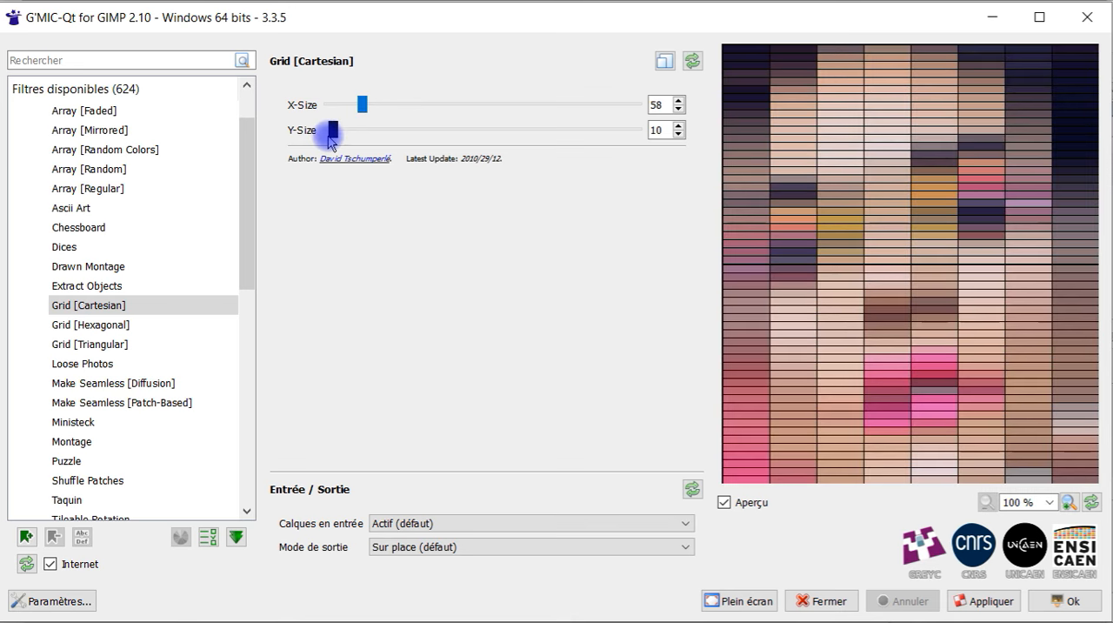
left_click_drag(362, 110, 407, 108)
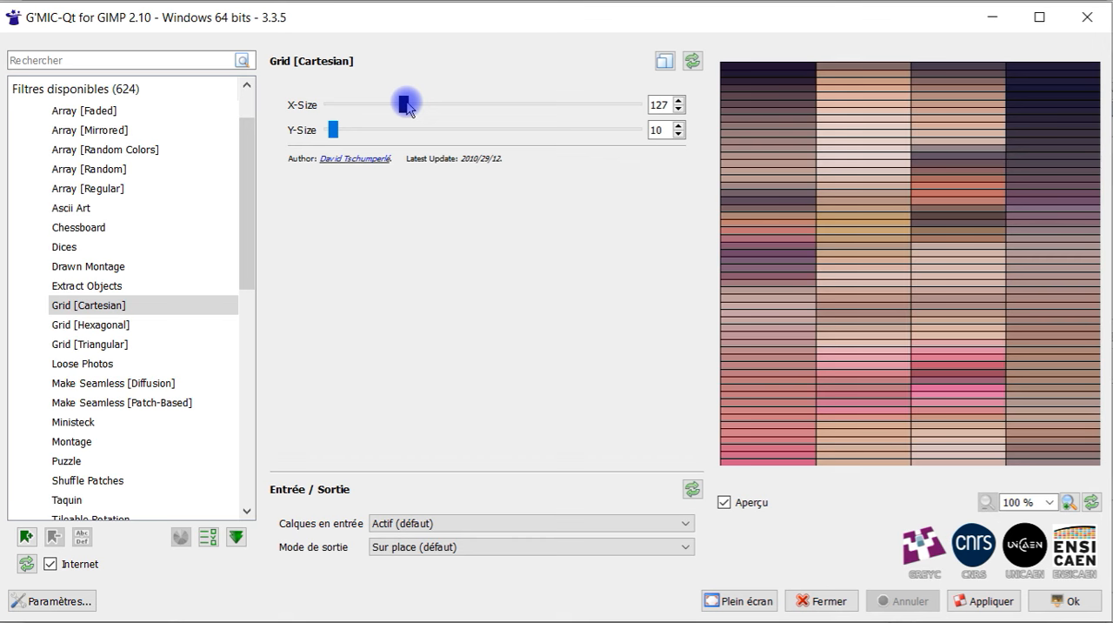
mouse_move(411, 106)
left_mouse_down()
mouse_move(461, 106)
mouse_move(389, 112)
left_mouse_up()
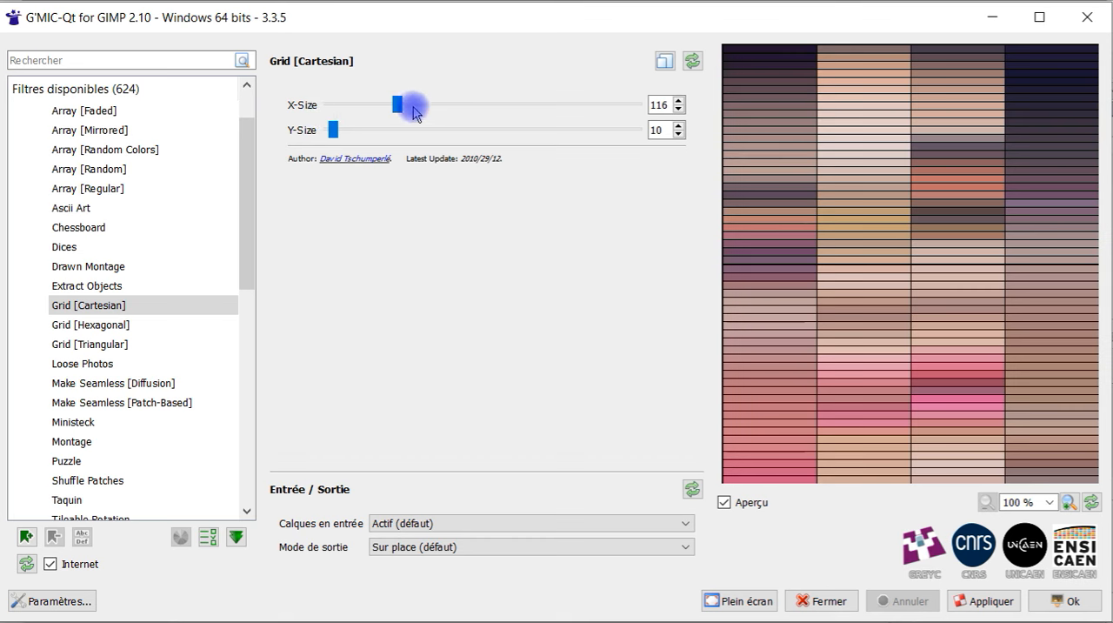
left_click_drag(398, 104, 542, 106)
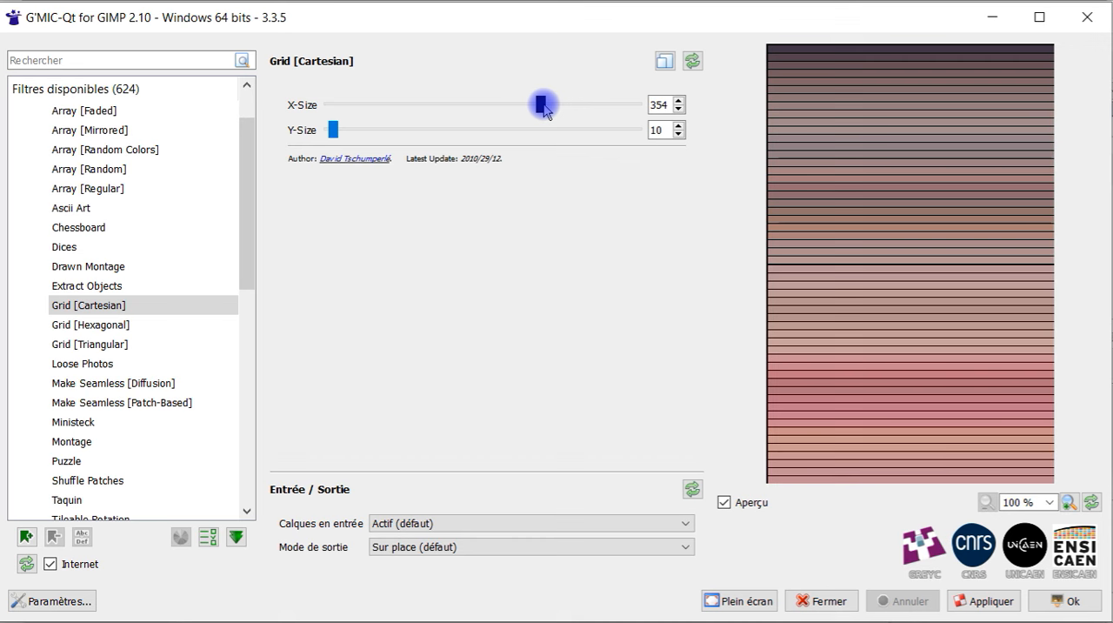
left_click_drag(542, 106, 392, 104)
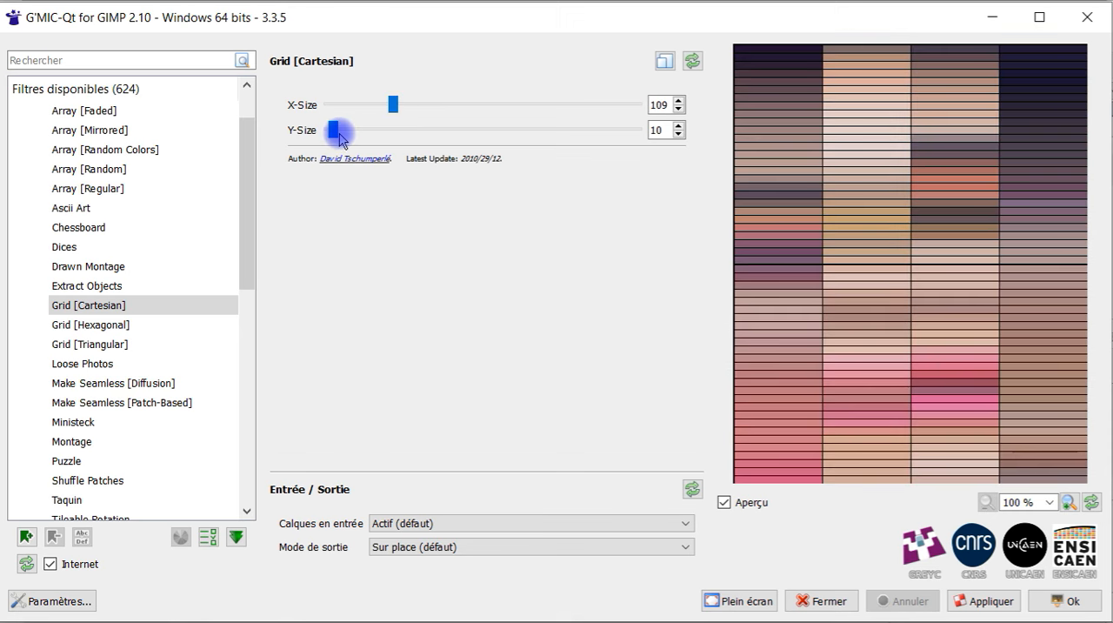
left_click_drag(336, 132, 397, 137)
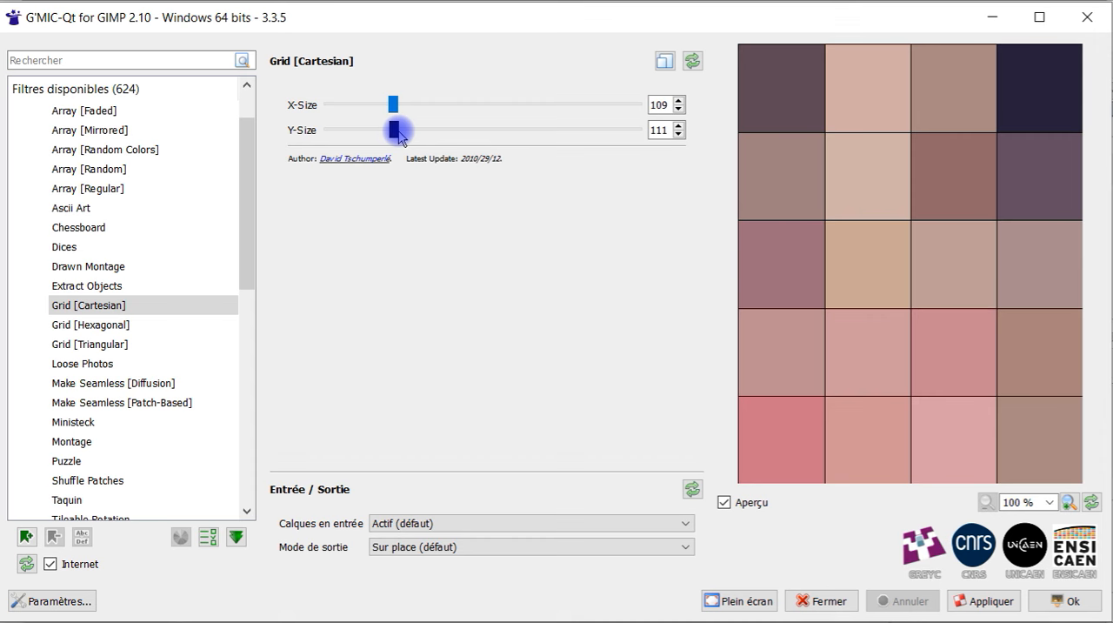
Reset the Cartesian grid parameters and set X-Size to 13 and Y-Size to 17
left_click(692, 60)
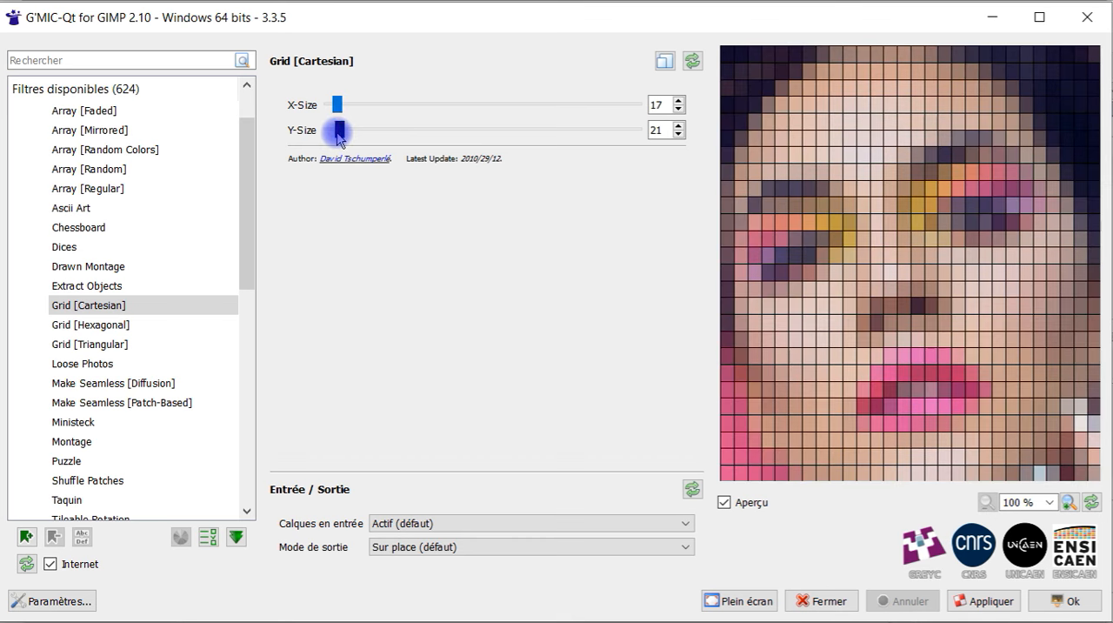
left_click_drag(335, 132, 333, 126)
left_click(338, 105)
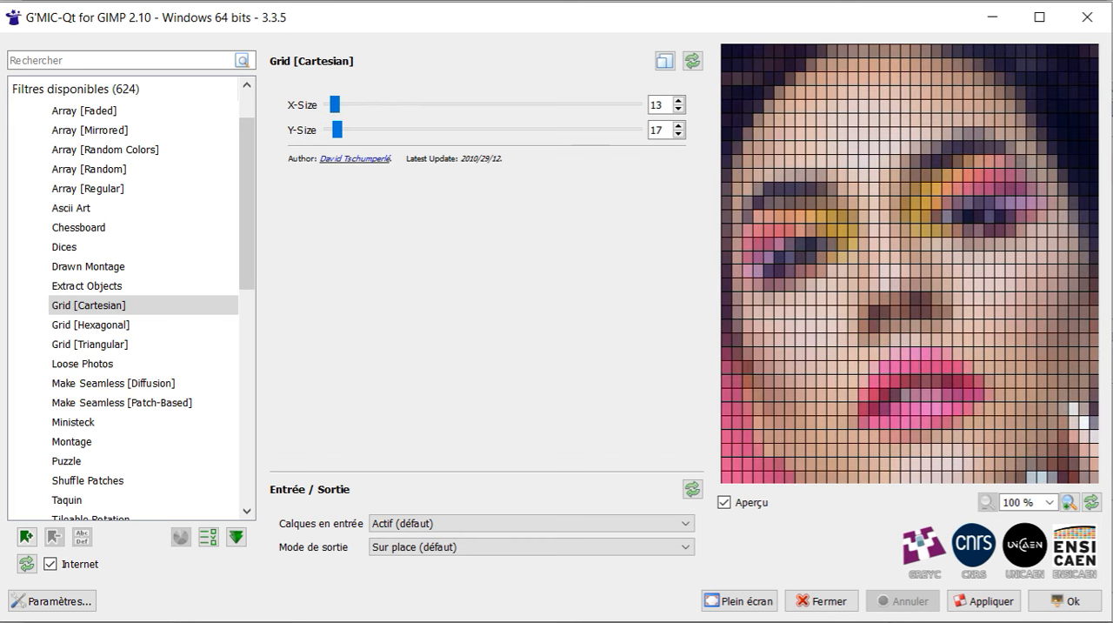
Preview the Grid [Hexagonal] filter with Outline set to 0.073 and Resolution lowered to 5
left_click(102, 321)
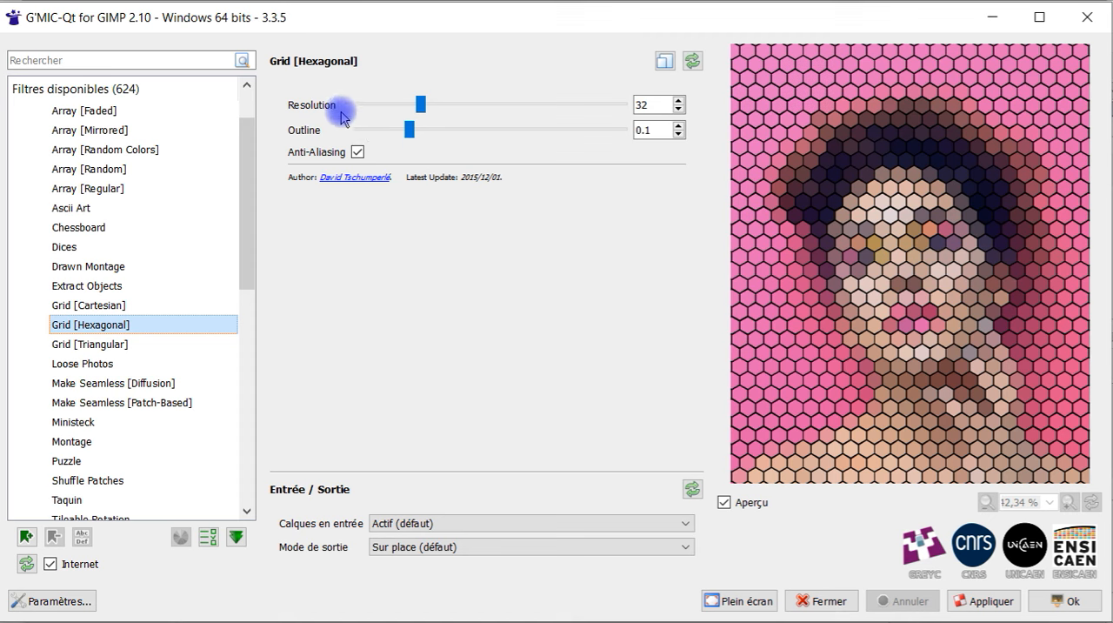
left_click(413, 128)
left_click_drag(412, 131, 386, 129)
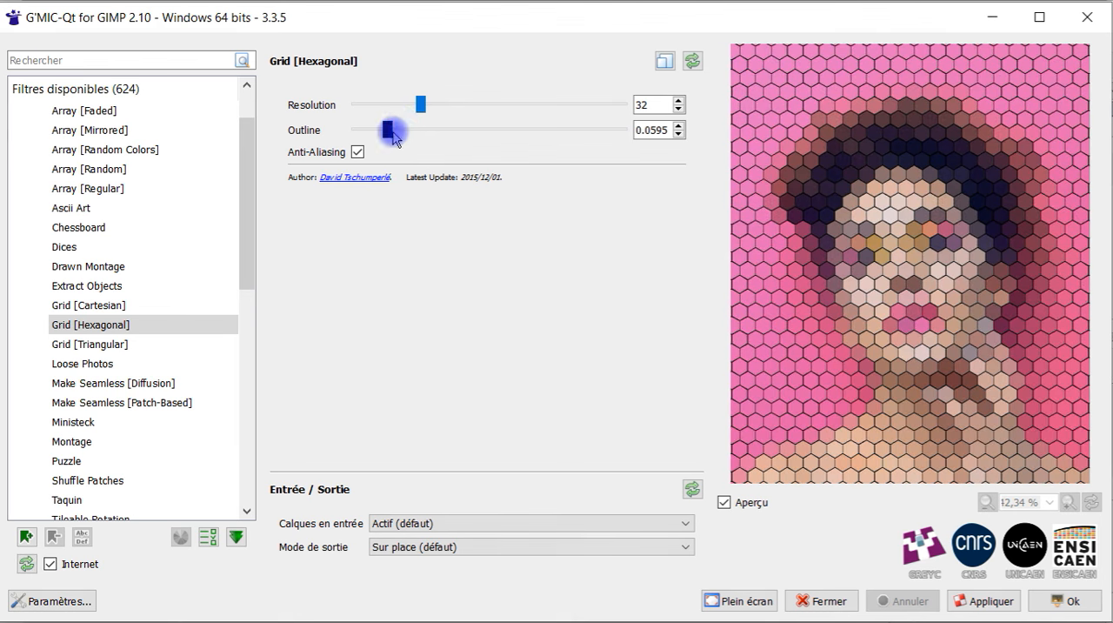
left_click_drag(388, 130, 401, 104)
left_click_drag(446, 129, 361, 104)
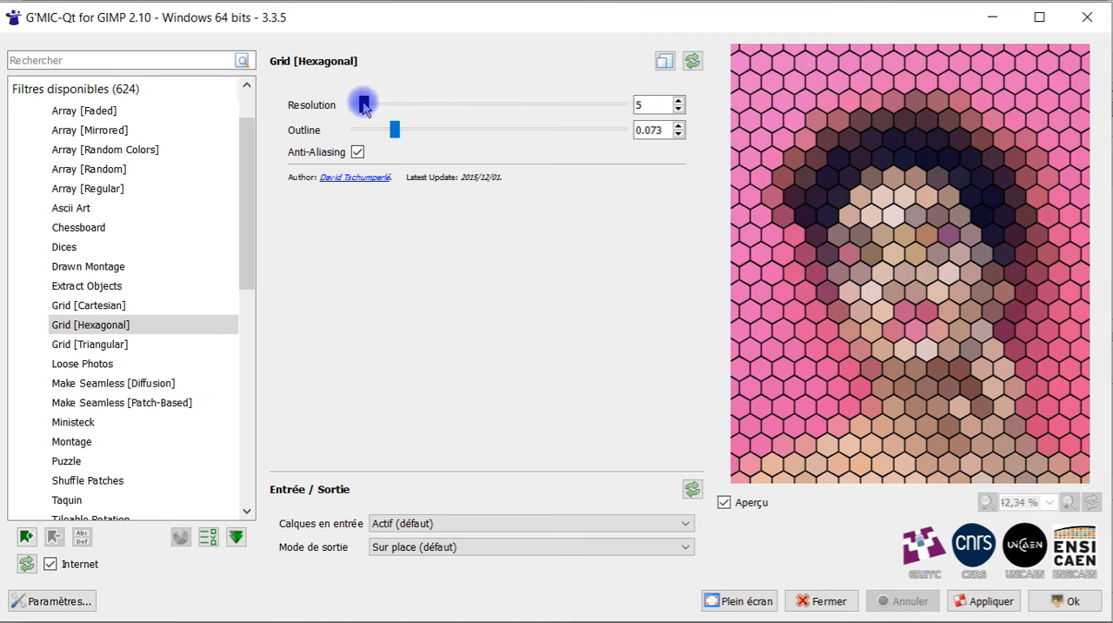
Return to Grid [Cartesian] and test X-Size across its range, from 512 down to 2
left_click(120, 310)
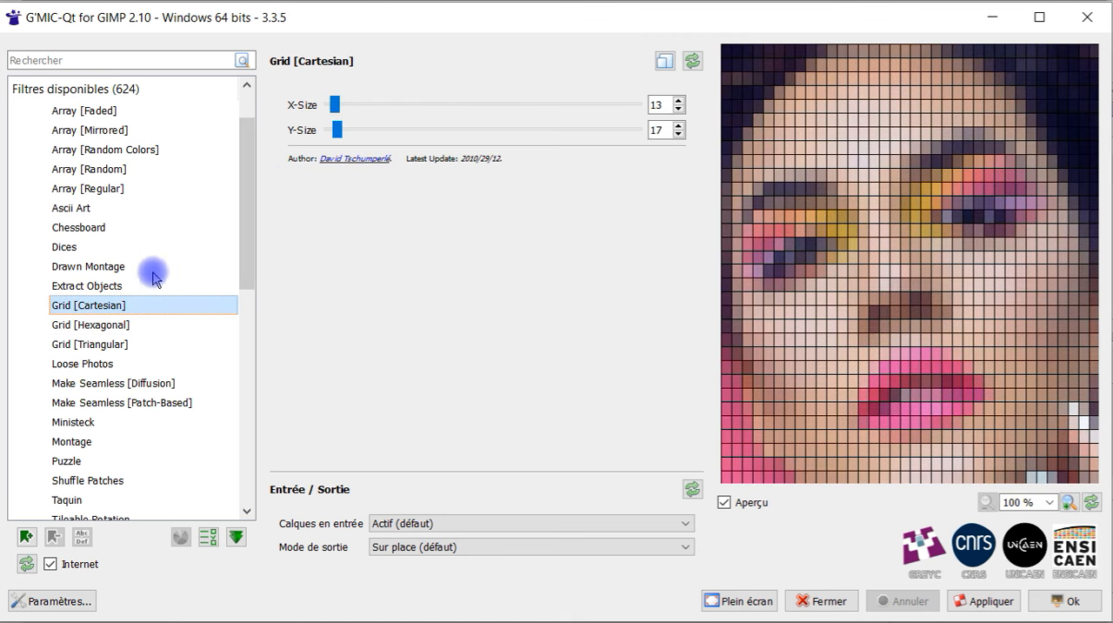
left_click(334, 106)
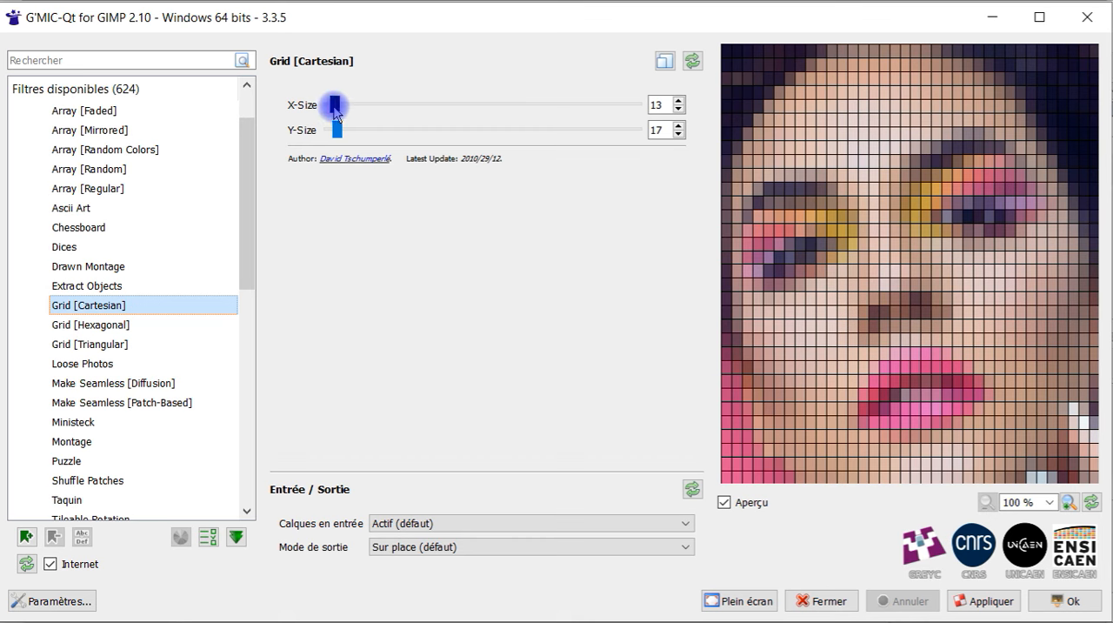
left_click_drag(328, 114, 346, 108)
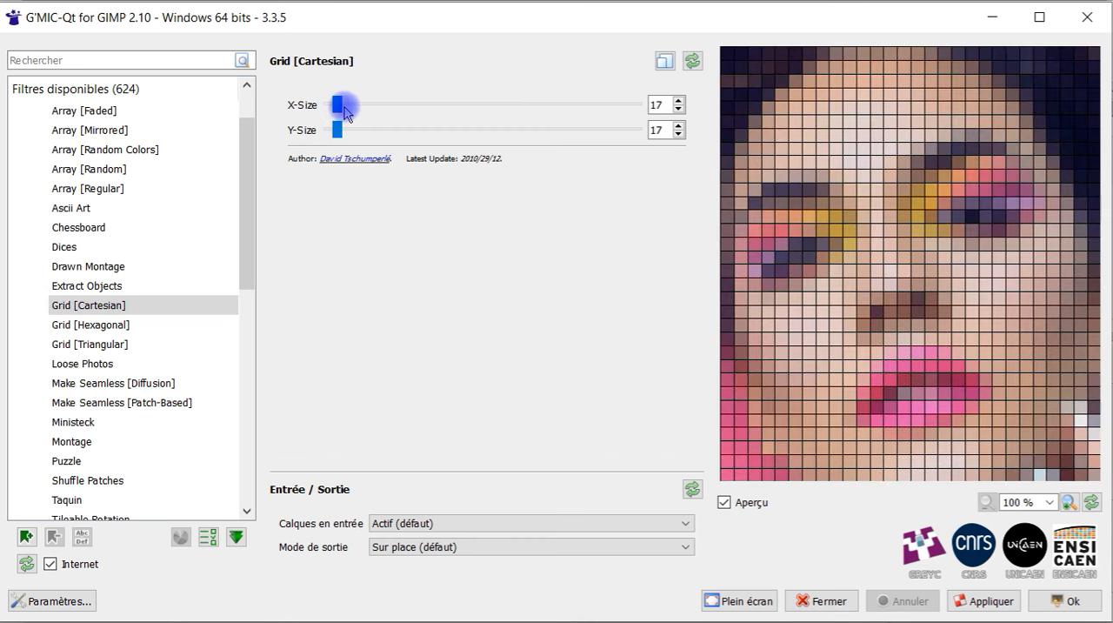
left_click_drag(339, 103, 400, 104)
left_click(679, 111)
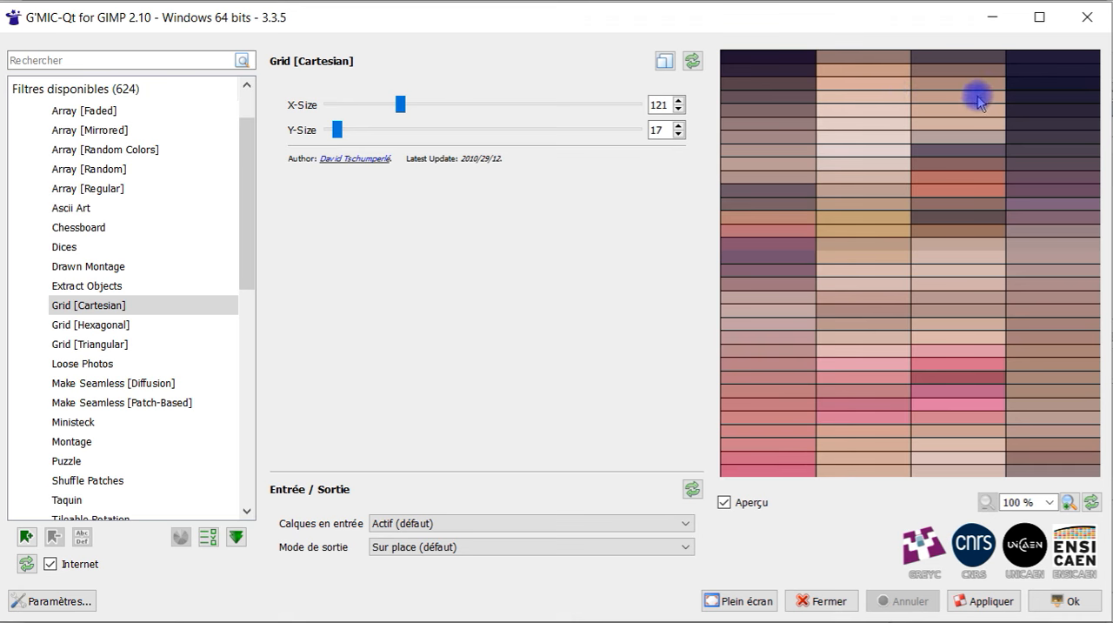
left_click_drag(513, 111, 683, 111)
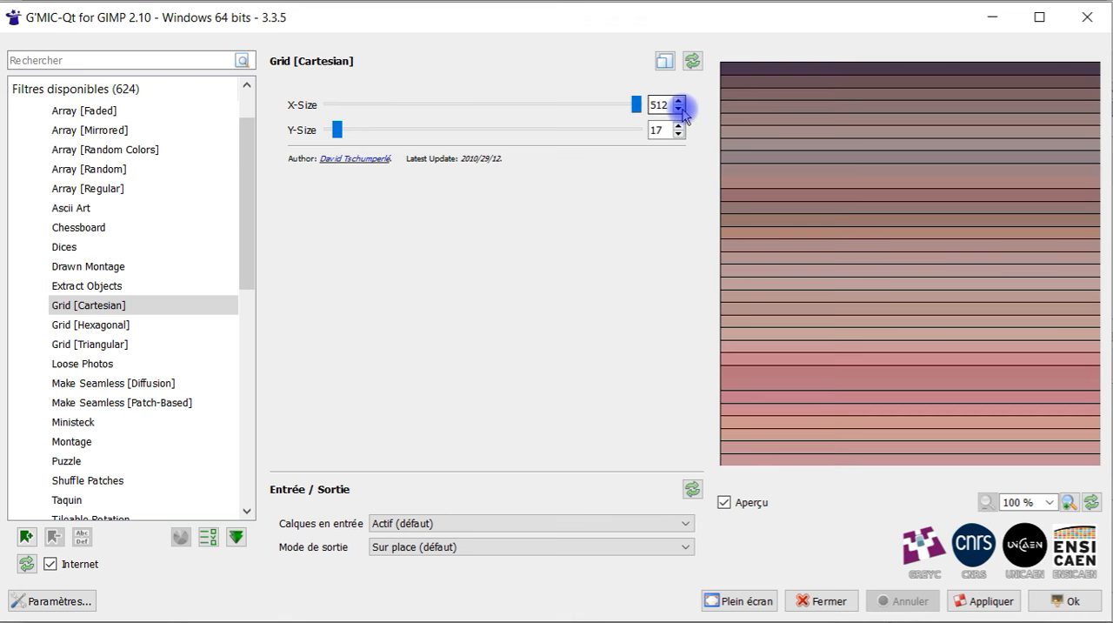
left_click_drag(637, 105, 376, 112)
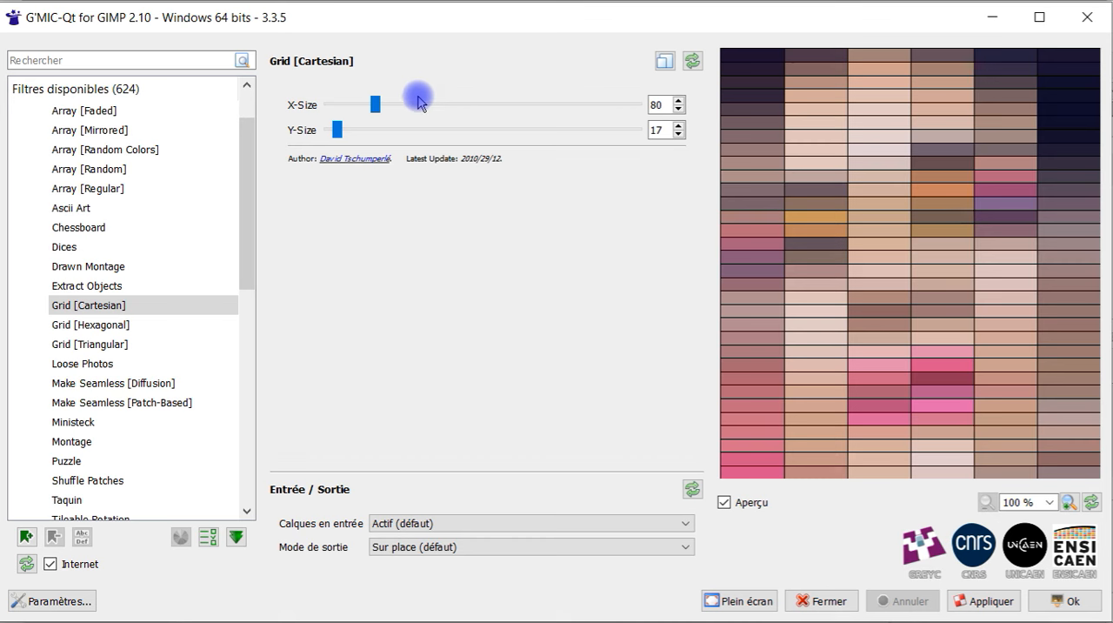
left_click_drag(376, 104, 336, 131)
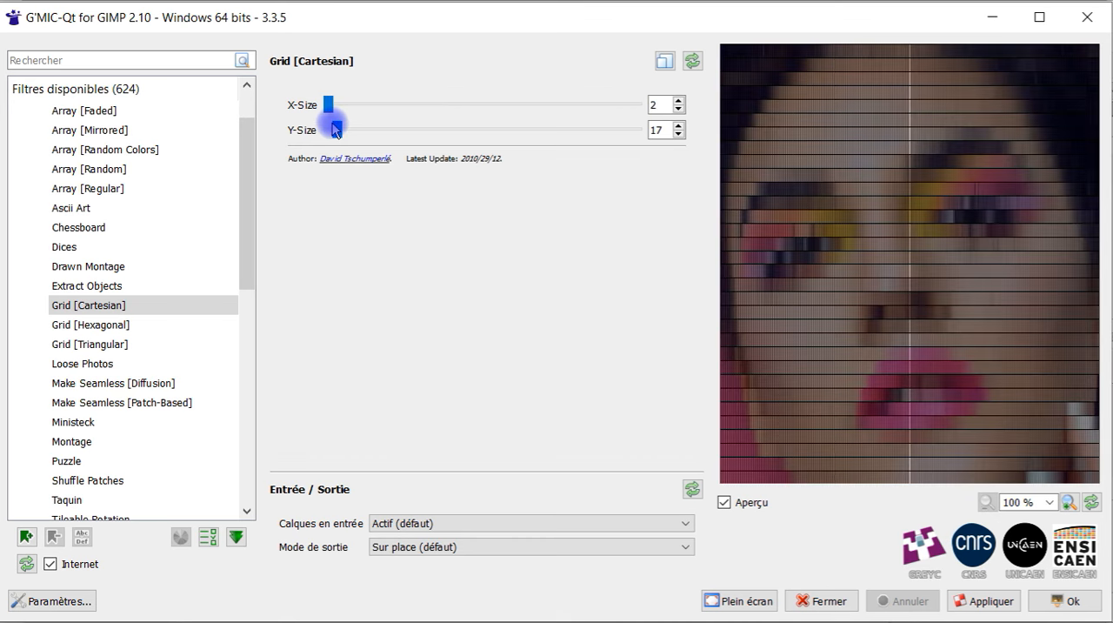
Reset the Cartesian grid parameters and set X-Size to 29 and Y-Size to 30
left_click(693, 61)
left_click_drag(333, 108, 344, 105)
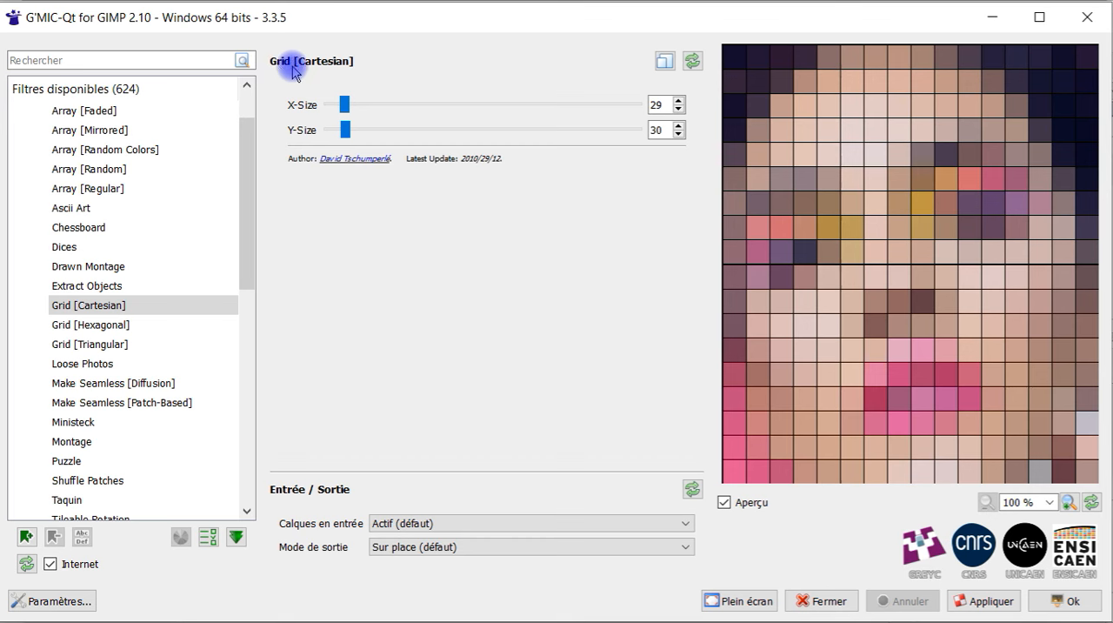
Switch to Grid [Hexagonal], restore its default parameters, and set Outline to 0.2315 and Resolution to 64
left_click(97, 324)
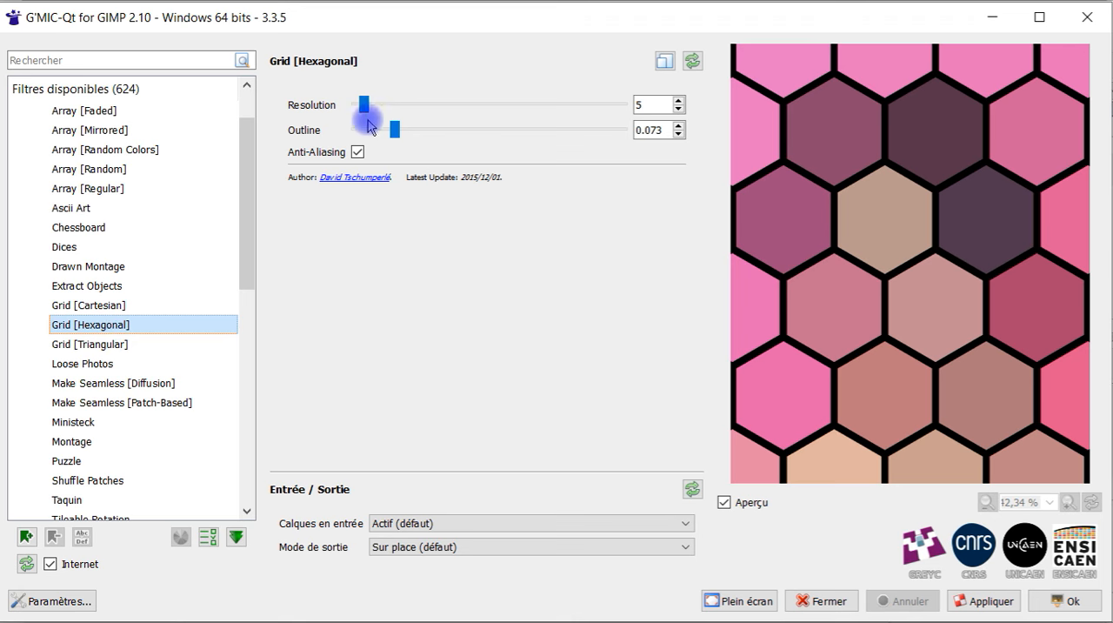
left_click_drag(394, 132, 388, 130)
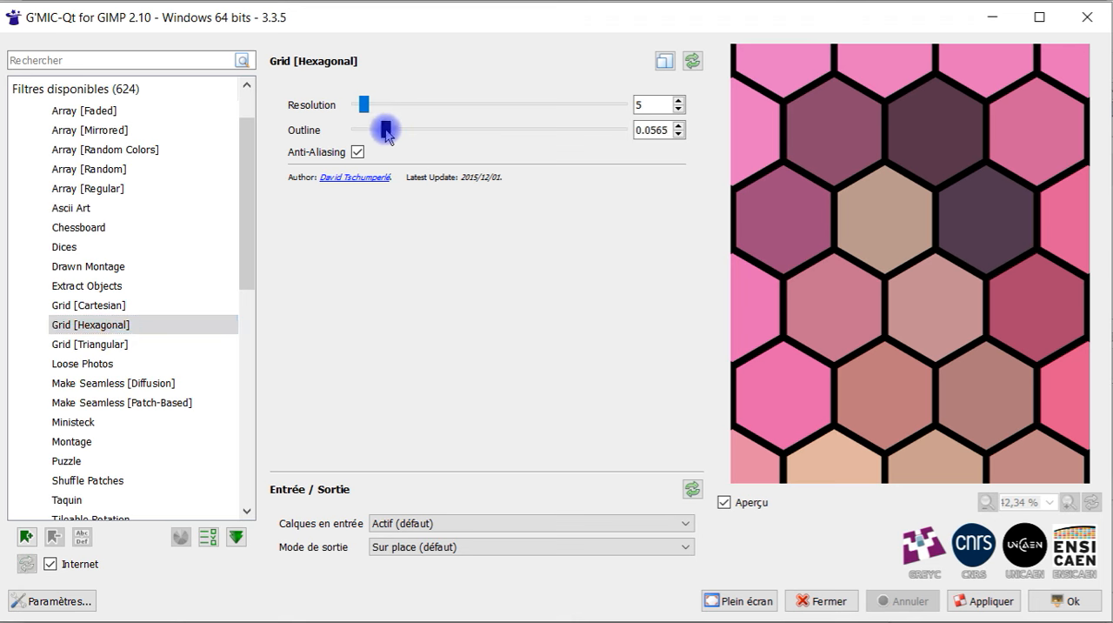
left_click(692, 61)
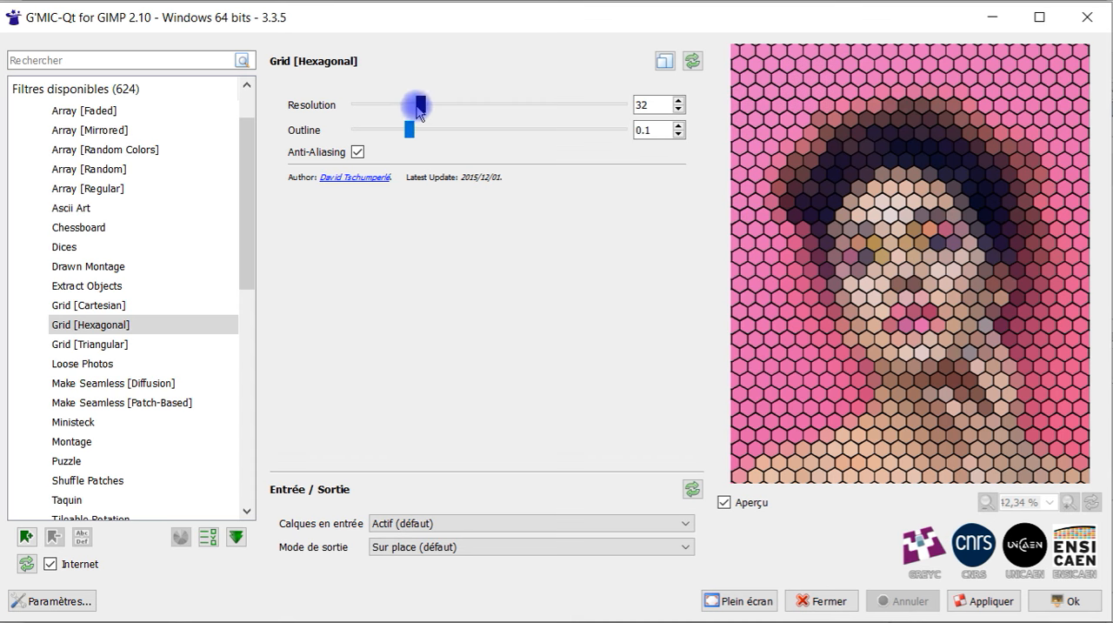
left_click_drag(415, 130, 484, 129)
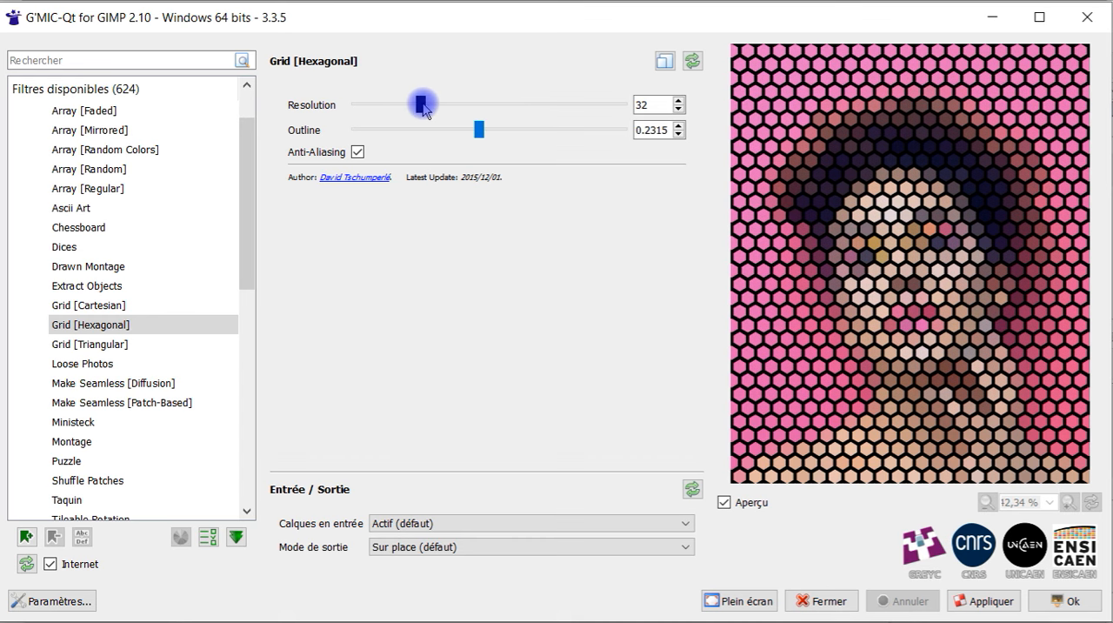
left_click_drag(423, 106, 489, 101)
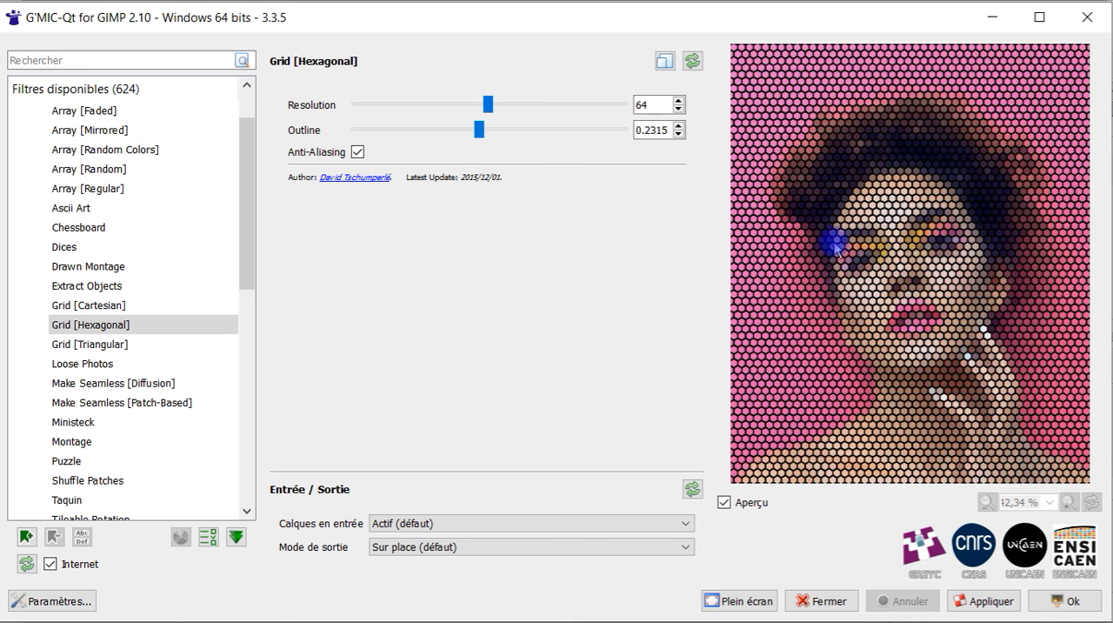
Preview the Grid [Triangular] filter with the Vertical, Cube, Decreasing and Increasing pattern types
left_click(119, 347)
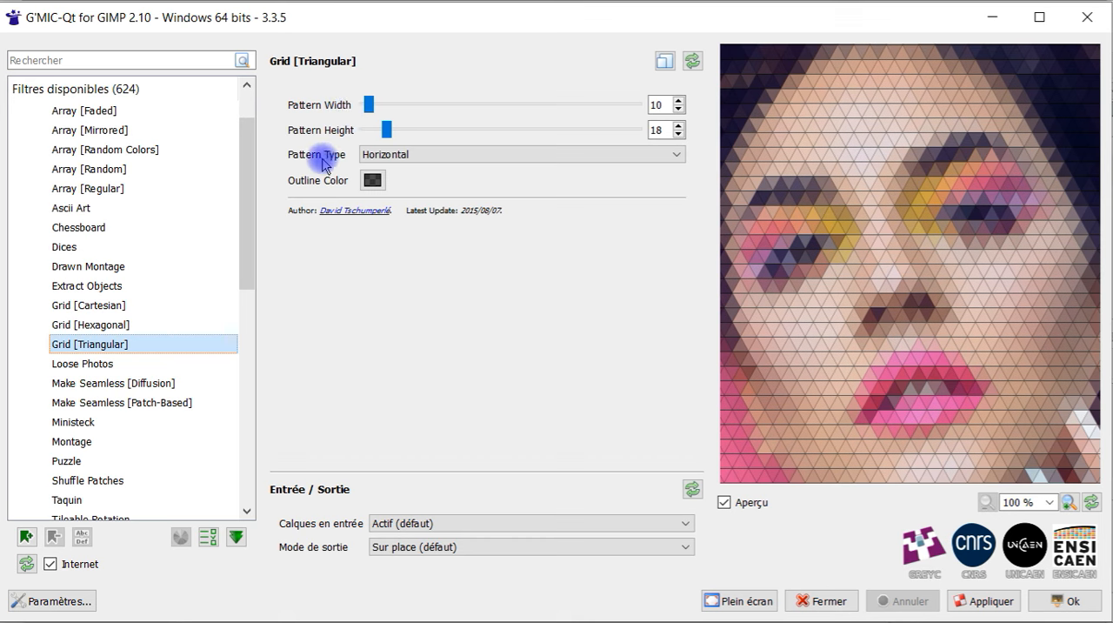
left_click(400, 154)
left_click(427, 183)
left_click(432, 157)
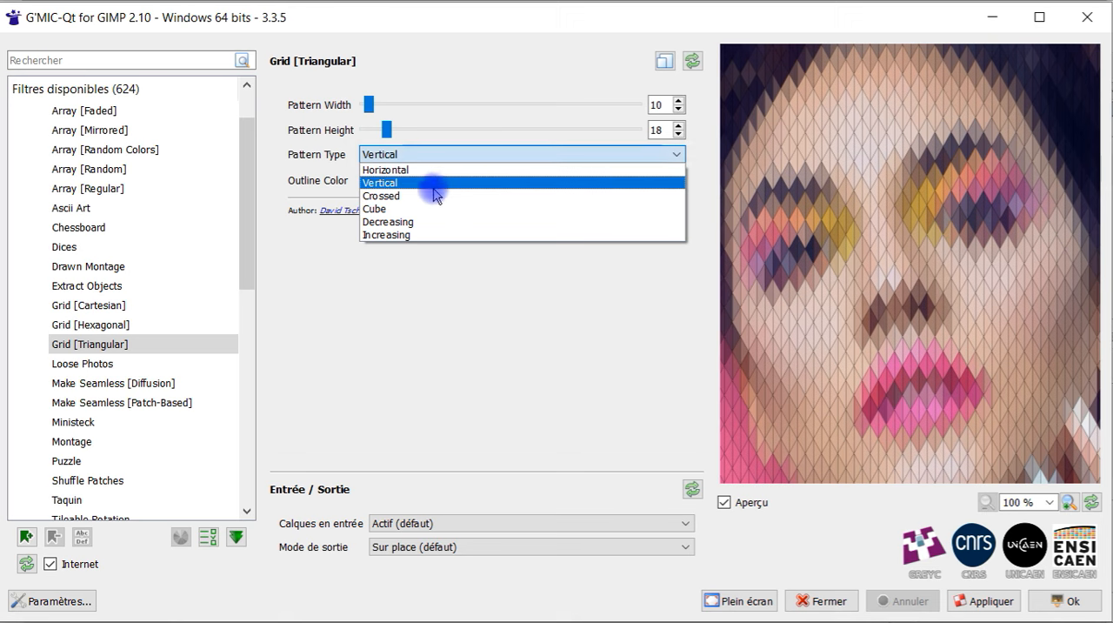
left_click(427, 209)
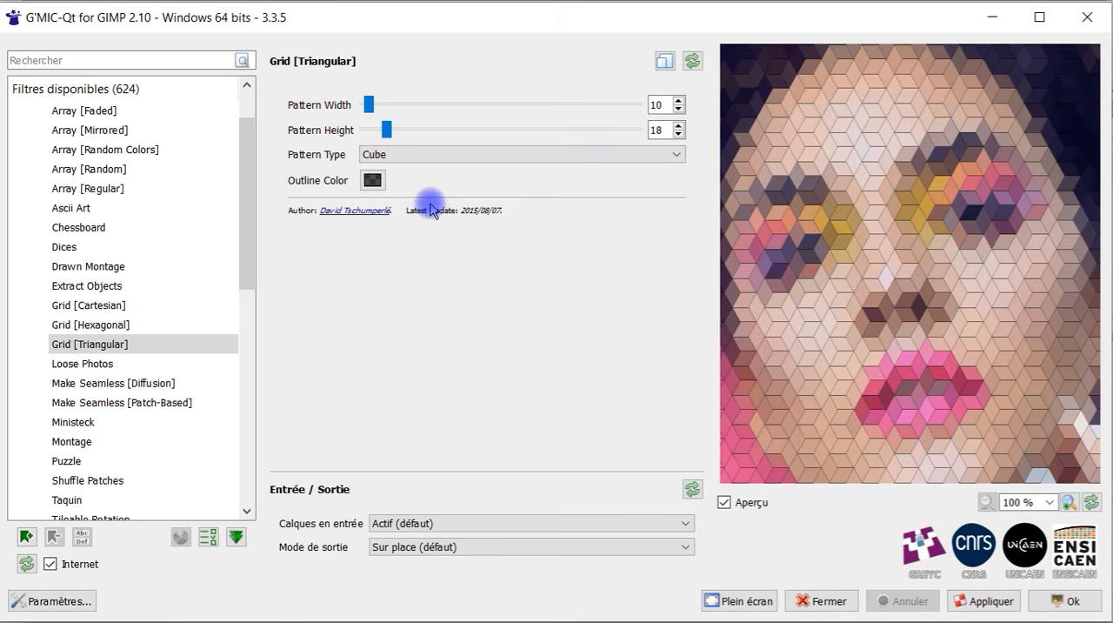
left_click(437, 154)
left_click(429, 220)
left_click(521, 154)
left_click(487, 233)
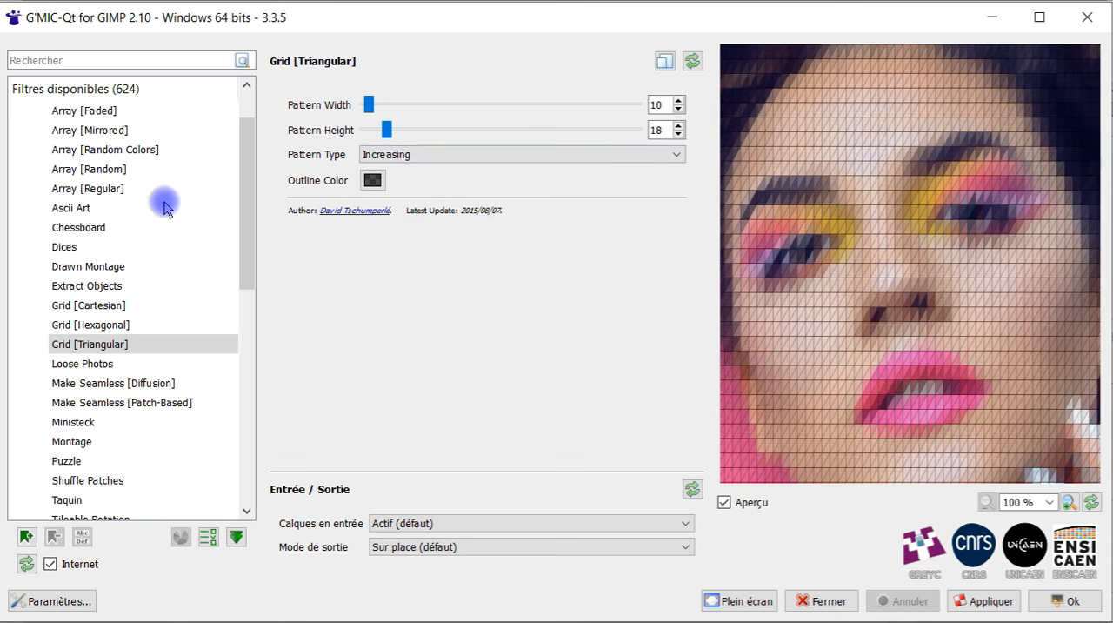
Select Grid [Cartesian] again and set its X-Size to 30
left_click(101, 310)
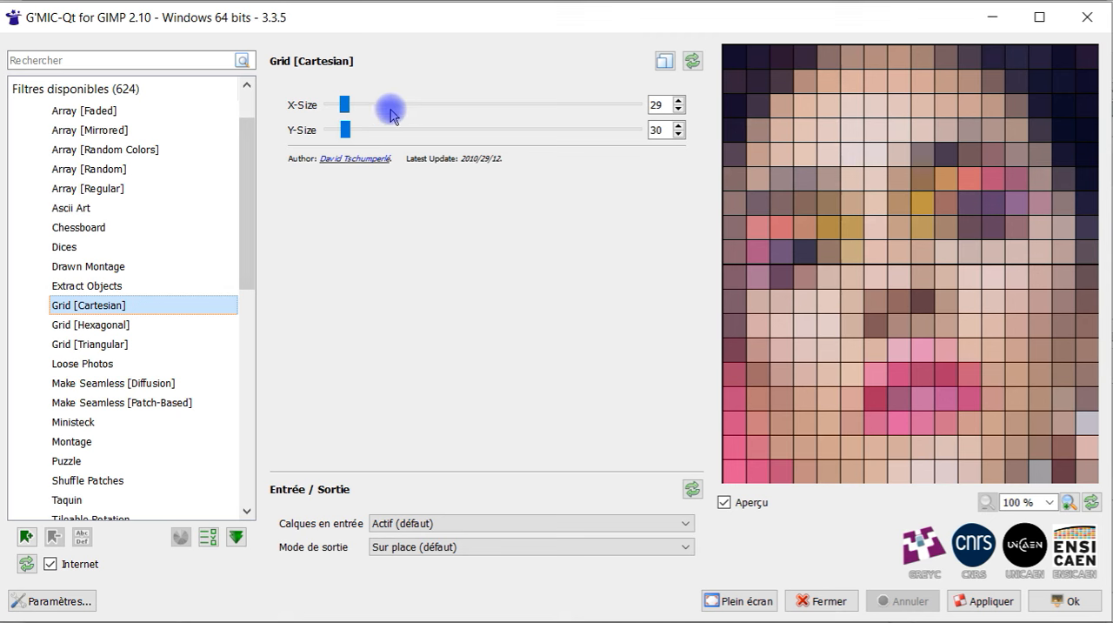
left_click(682, 98)
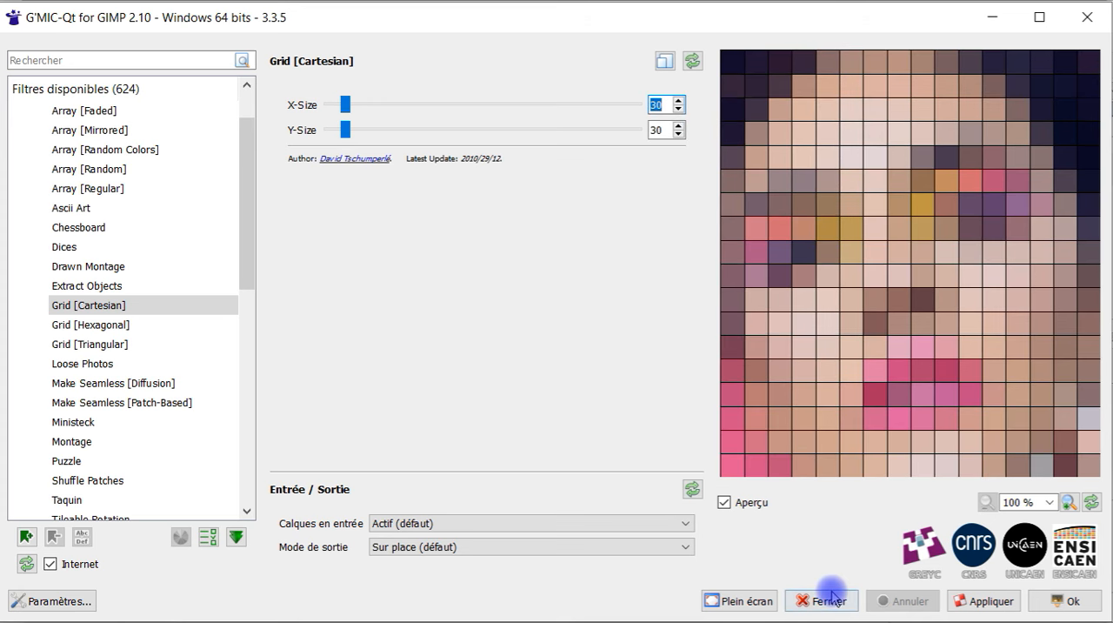
Set the output mode to Nouvelle image and apply the Cartesian grid to the portrait
left_click(435, 547)
left_click(424, 601)
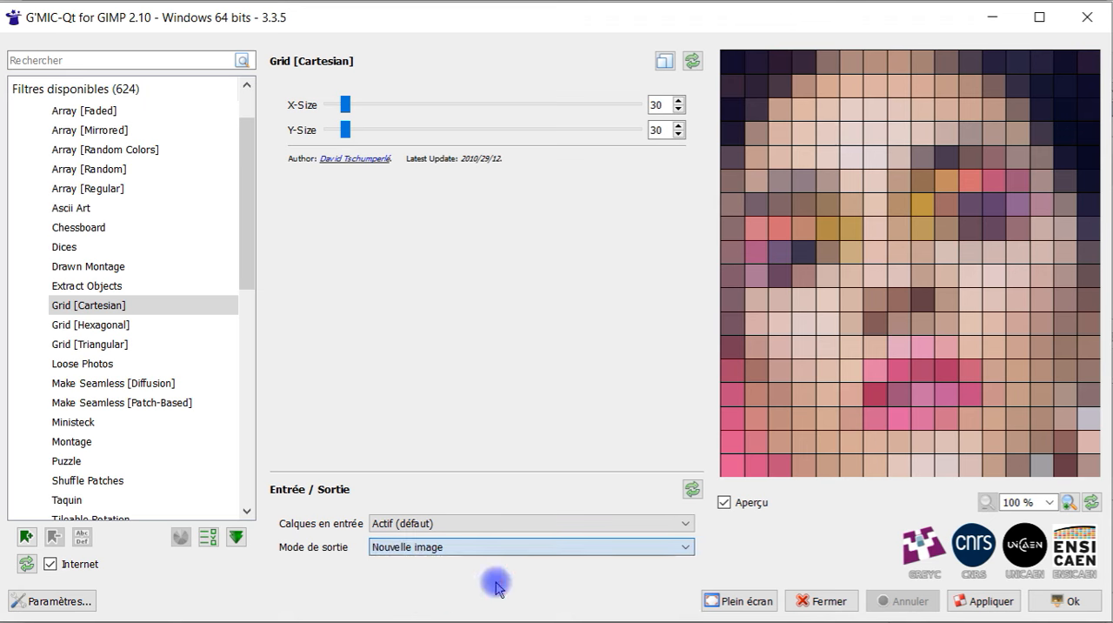
left_click(985, 600)
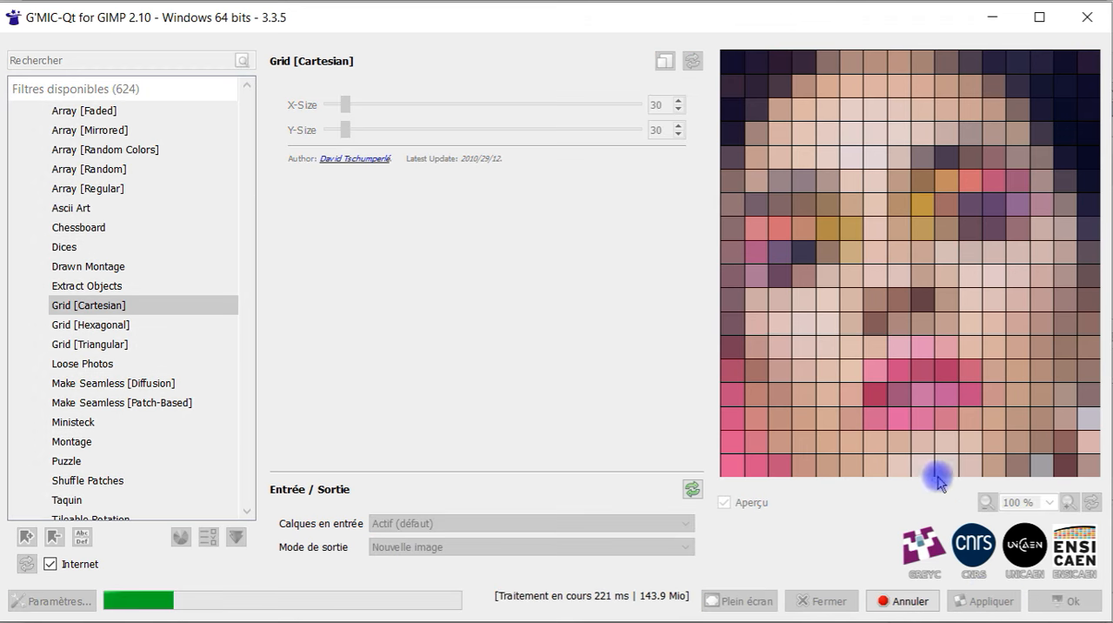
Apply Grid [Hexagonal] with Resolution 80 to the portrait, using the Nouvelle image output mode
left_click(131, 323)
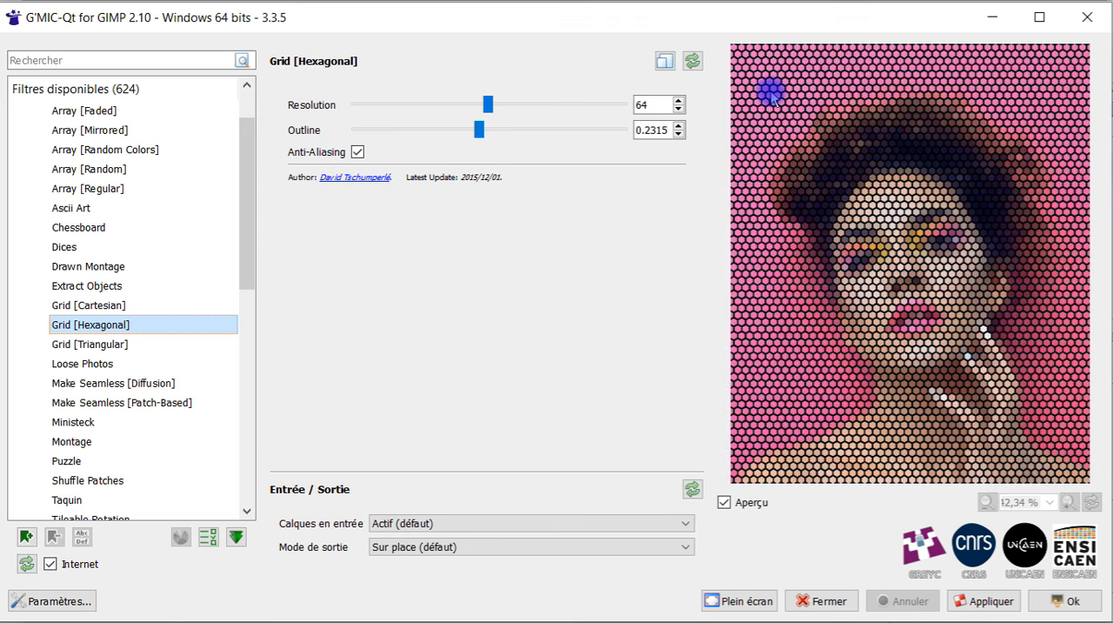
left_click_drag(489, 108, 522, 114)
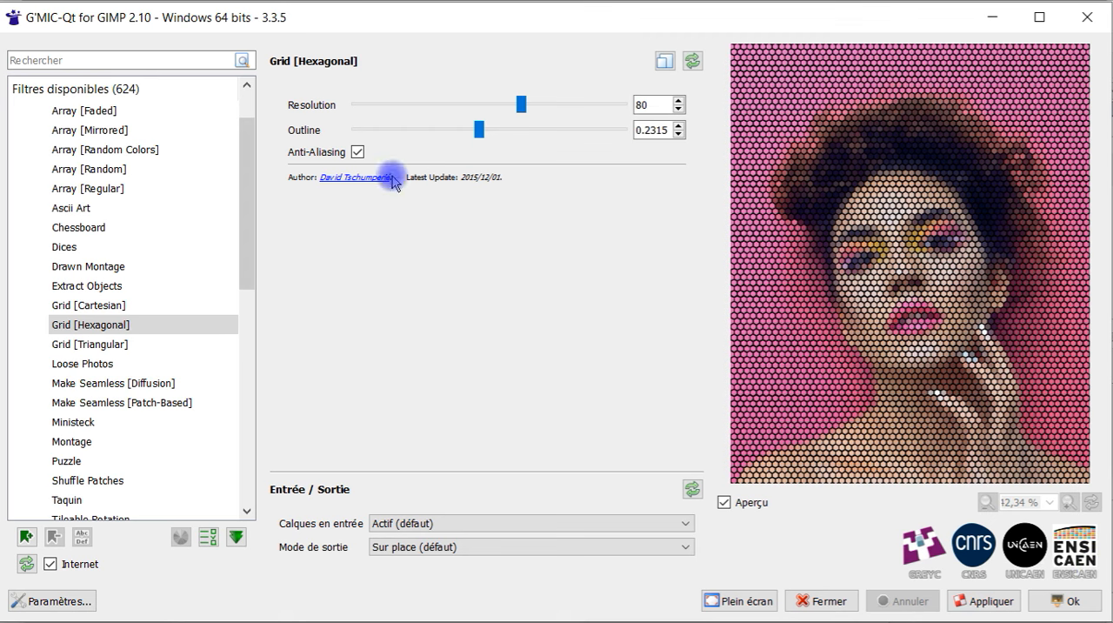
left_click(609, 547)
left_click(519, 602)
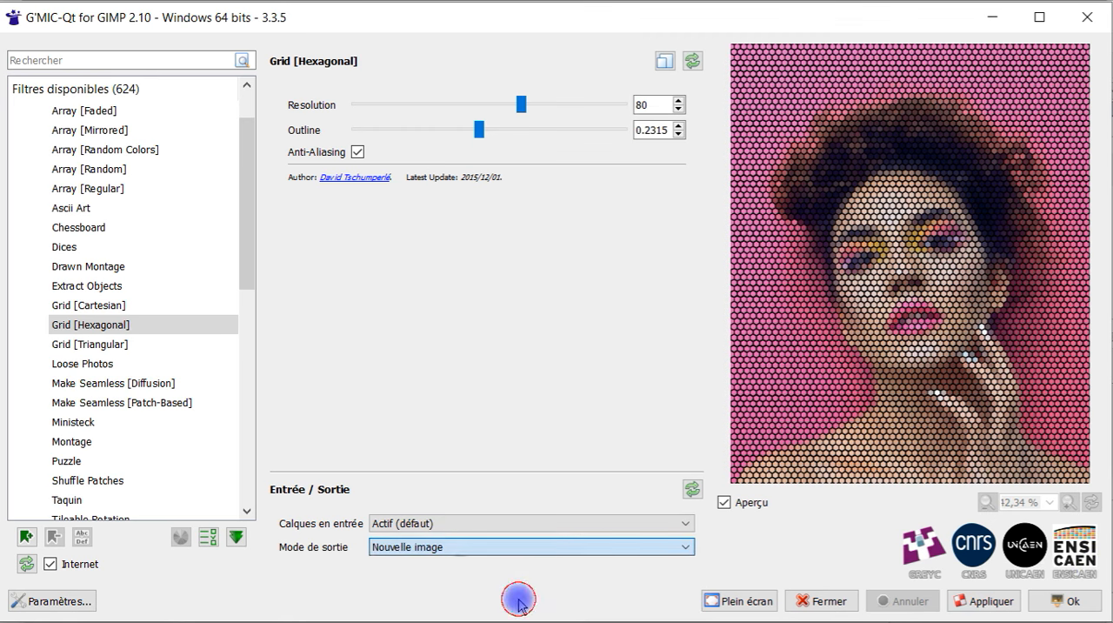
left_click(983, 601)
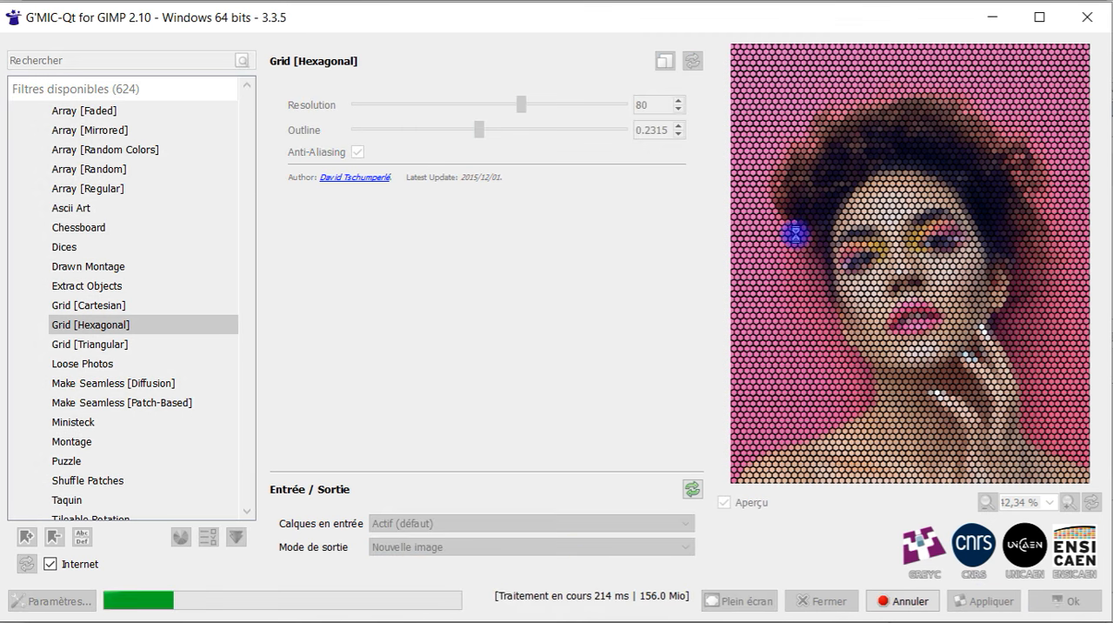
Select Grid [Triangular] and set Pattern Height to 55 and Pattern Width to 26
left_click(91, 344)
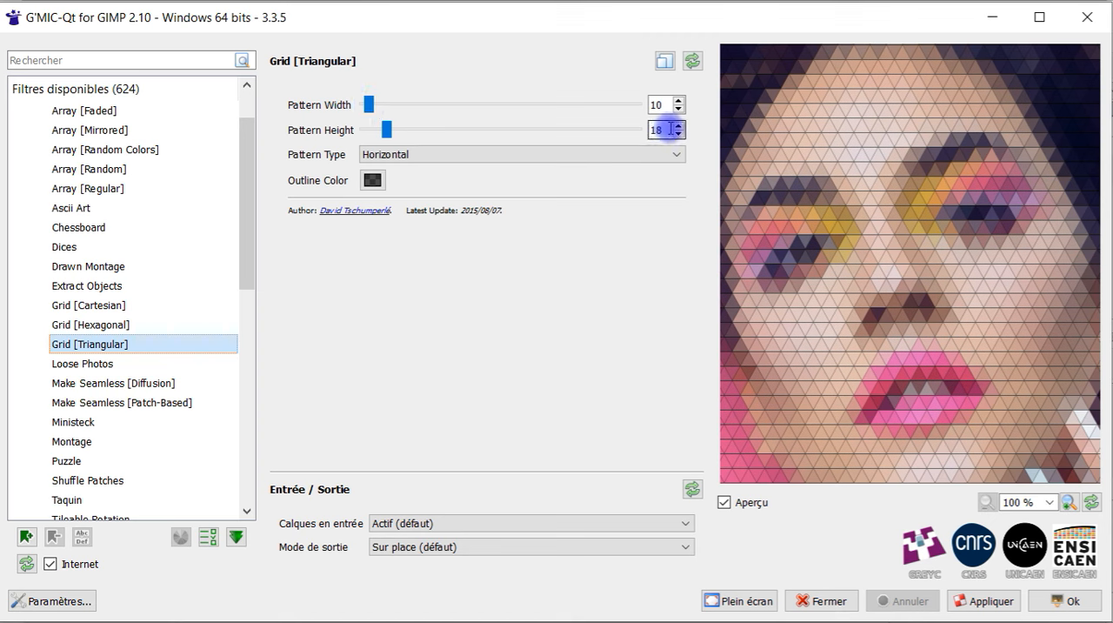
left_click_drag(389, 135, 471, 132)
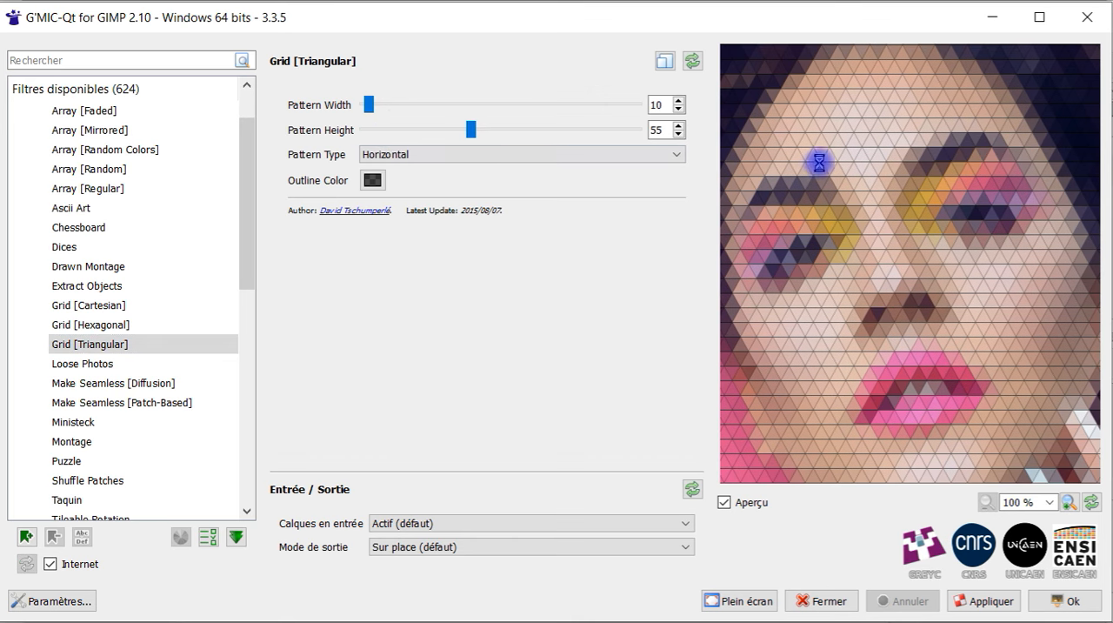
left_click_drag(368, 104, 405, 104)
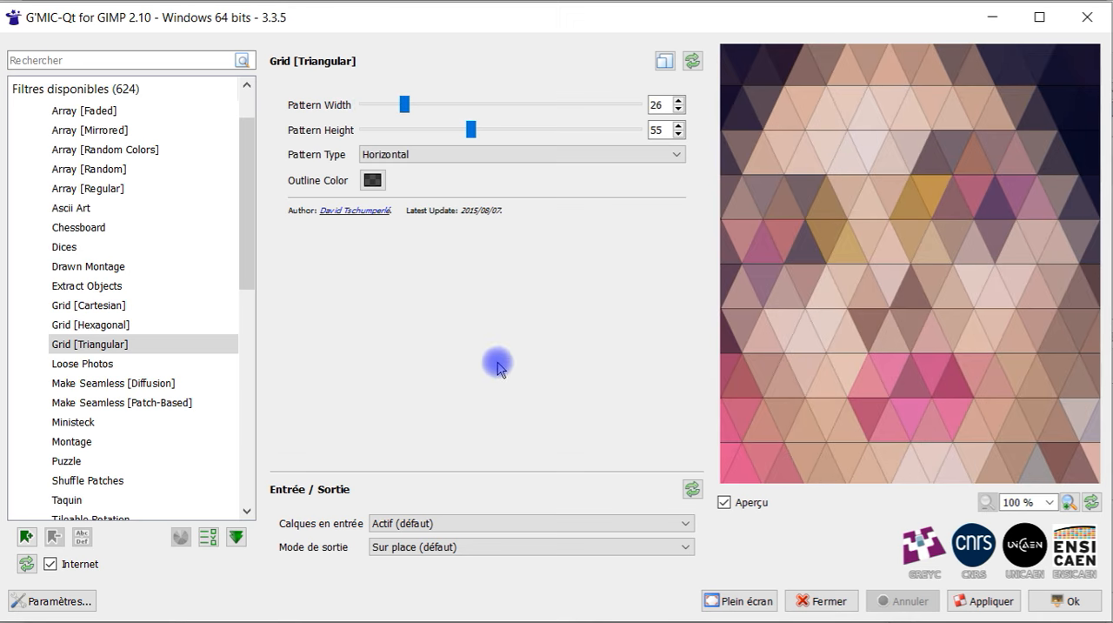
Compare the Vertical and Horizontal pattern types of the triangular grid, ending on Vertical
left_click(480, 156)
left_click(480, 185)
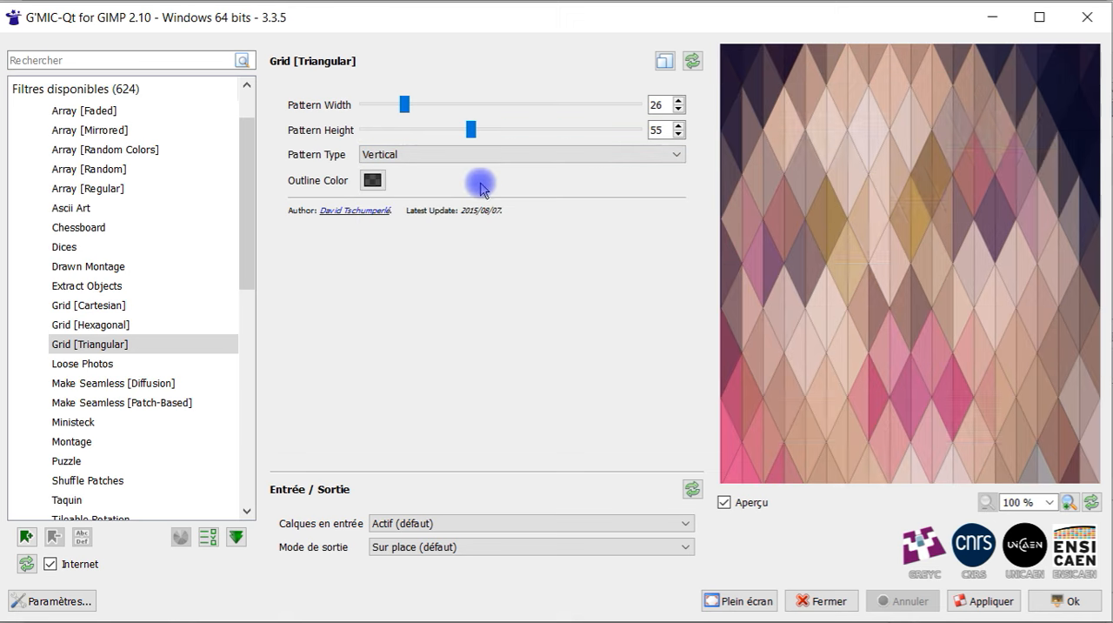
left_click(398, 154)
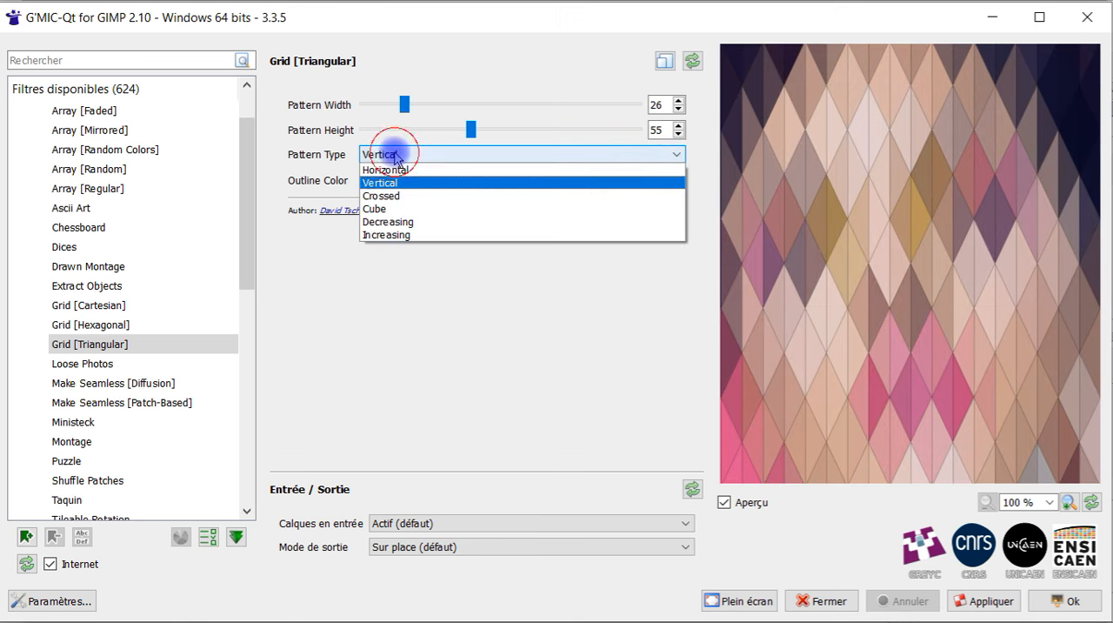
left_click(407, 171)
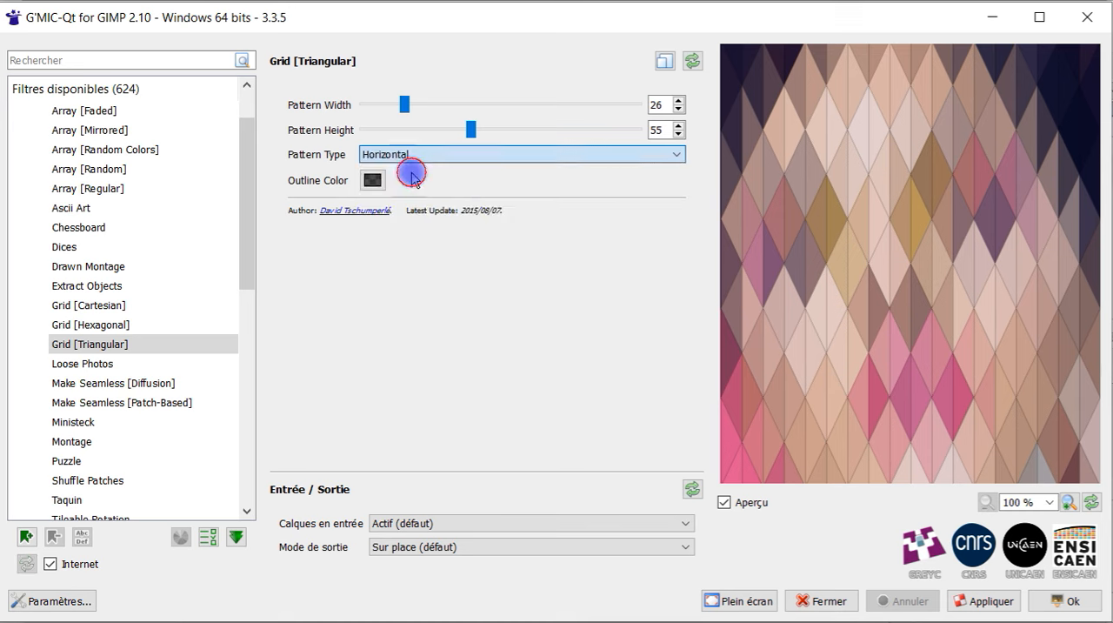
left_click(434, 155)
left_click(440, 183)
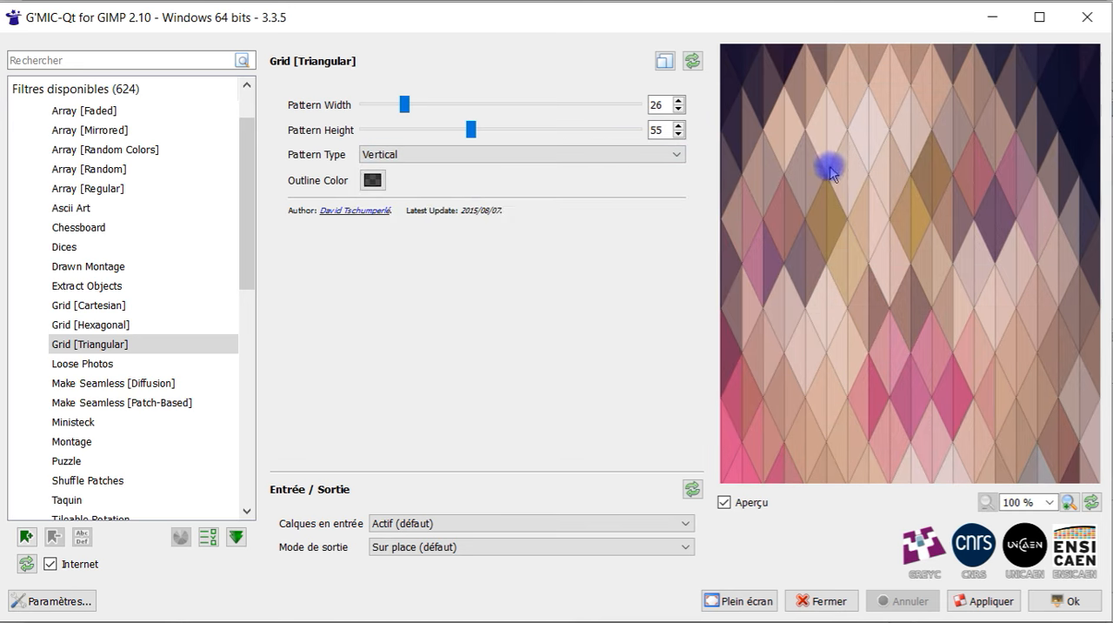
Try the Crossed, Cube, Decreasing and Increasing pattern types on the triangular grid
left_click(609, 155)
left_click(447, 197)
left_click(489, 154)
left_click(490, 210)
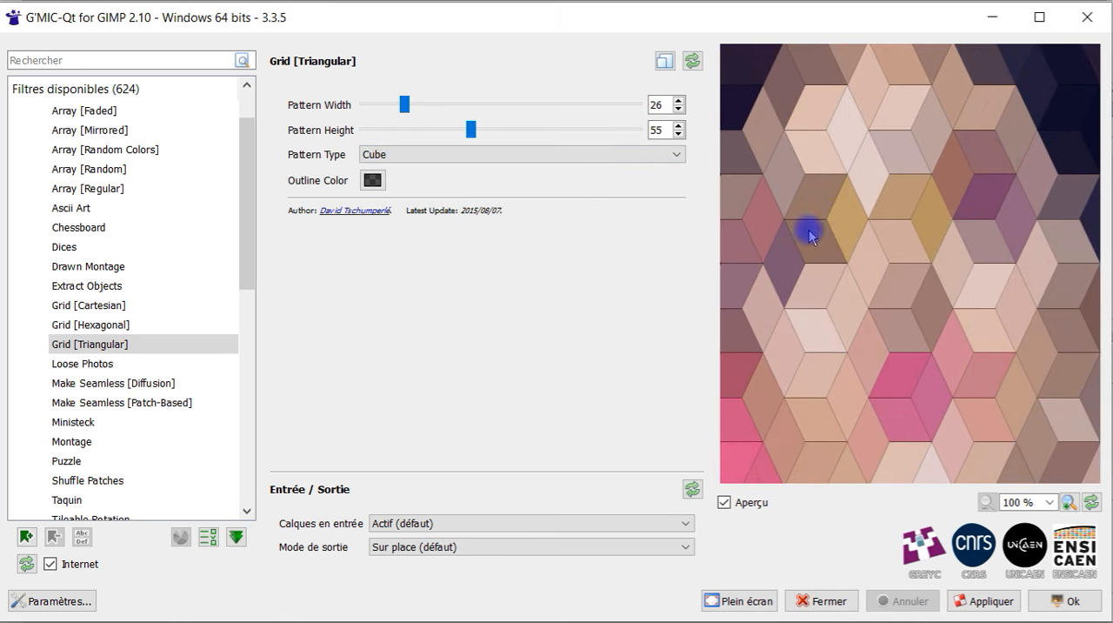
left_click(487, 155)
left_click(472, 224)
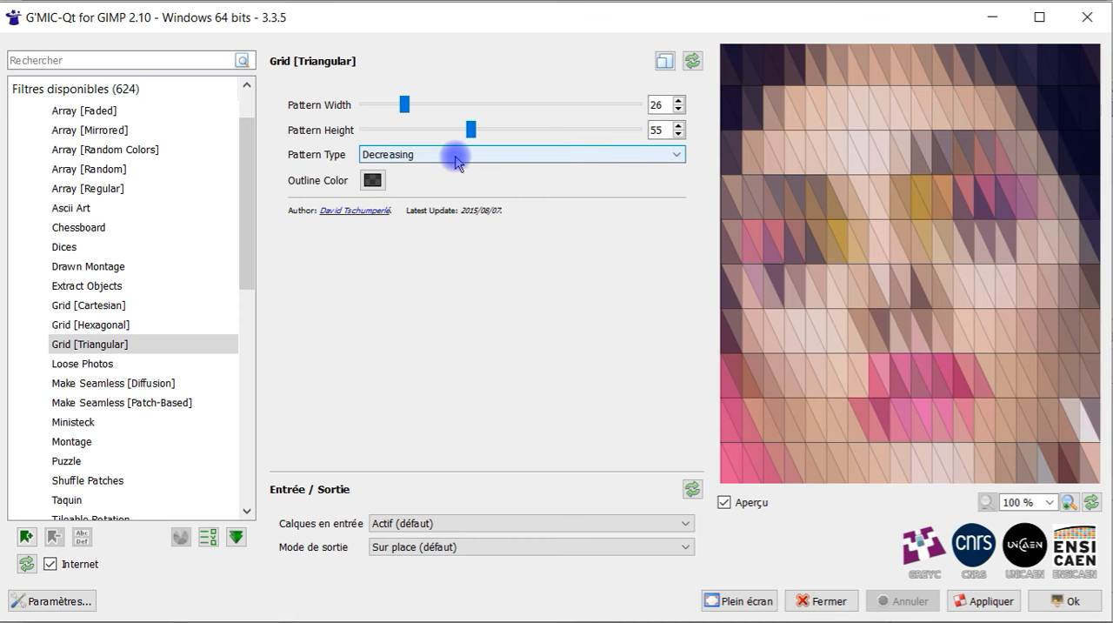
left_click(455, 156)
left_click(457, 238)
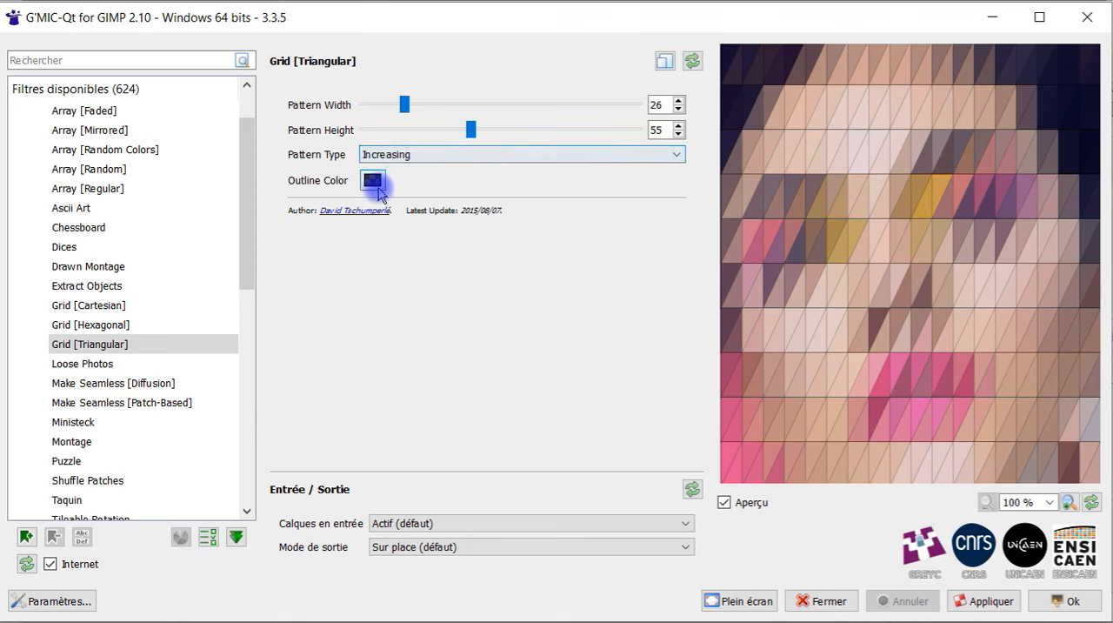
left_click(402, 157)
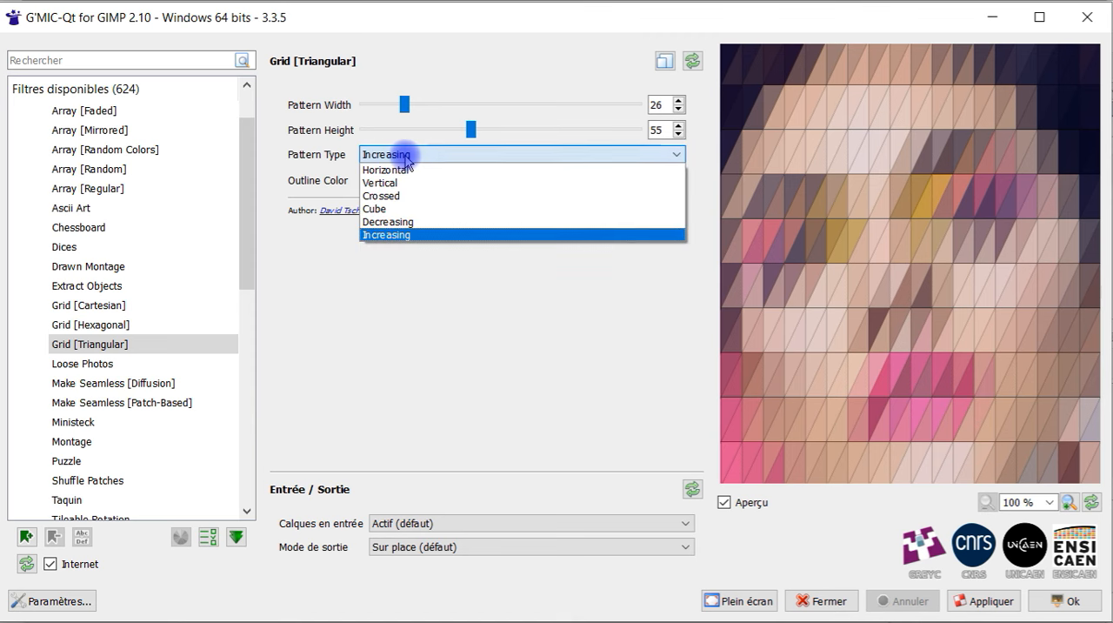
left_click(406, 156)
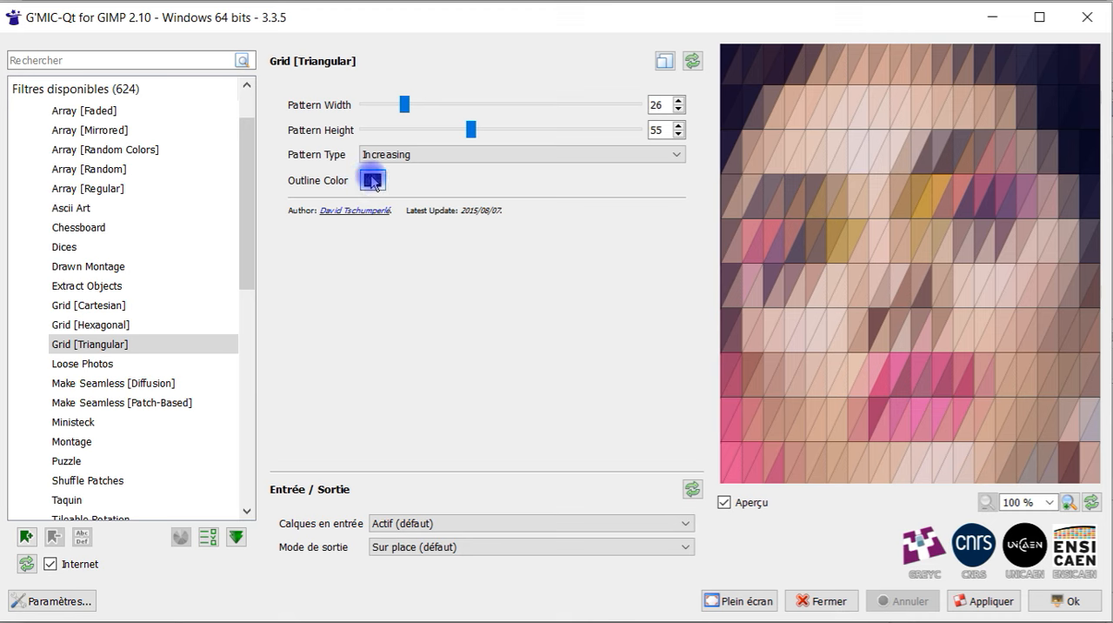
Change the triangular grid's outline color to bright green
left_click(372, 180)
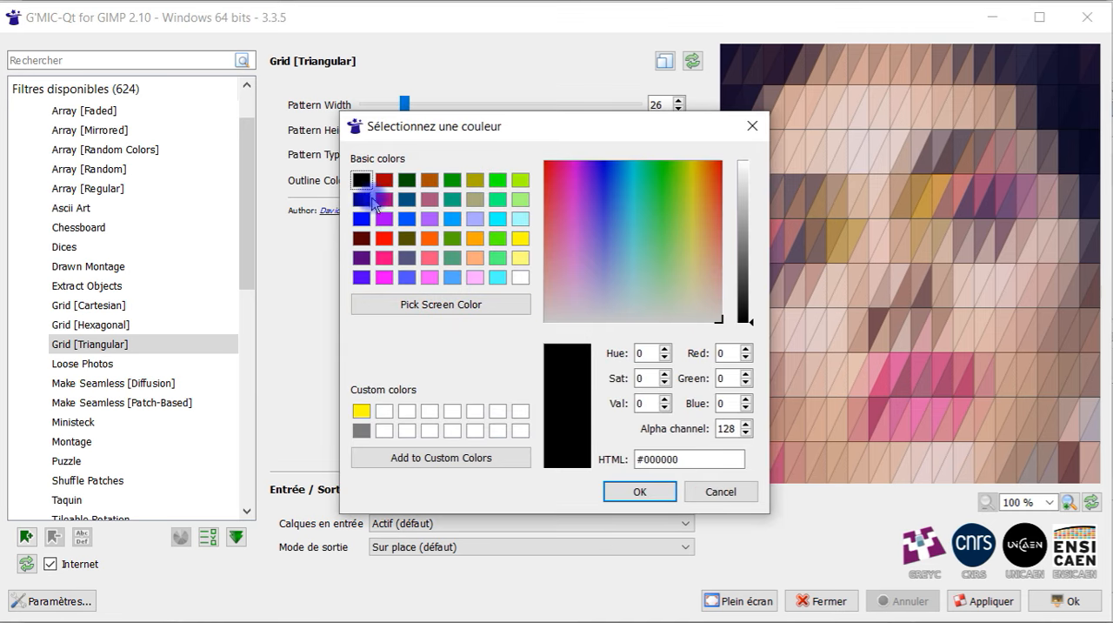
left_click(497, 180)
key("Return")
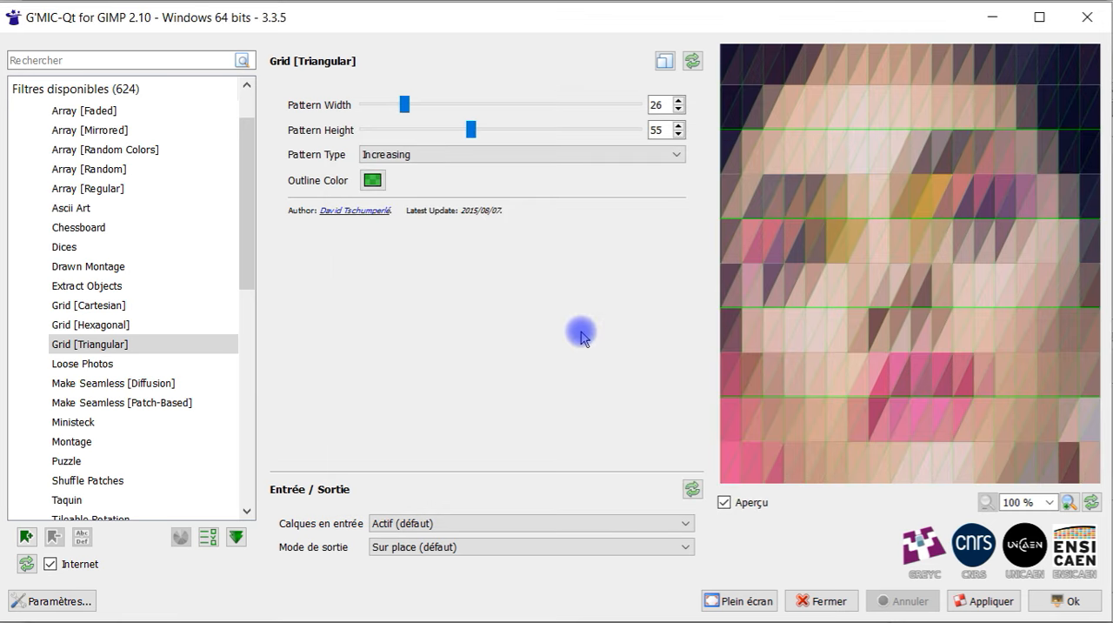
Preview the green-outlined grid with the Cube, Crossed, Vertical and Horizontal pattern types
left_click(519, 157)
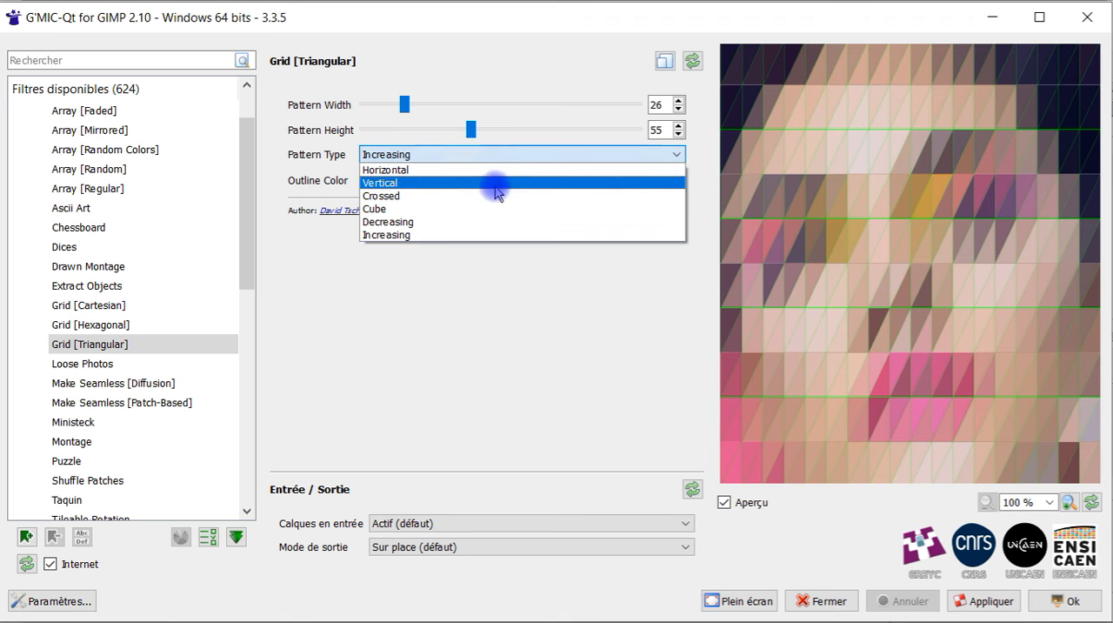
left_click(487, 210)
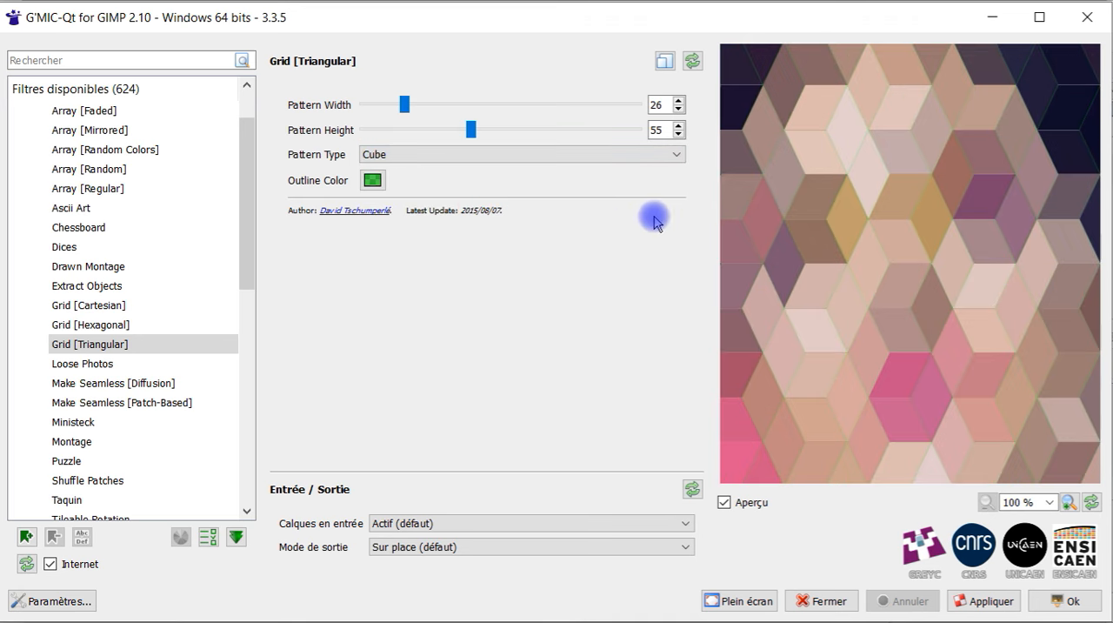
left_click(527, 156)
left_click(526, 195)
left_click(514, 154)
key("Escape")
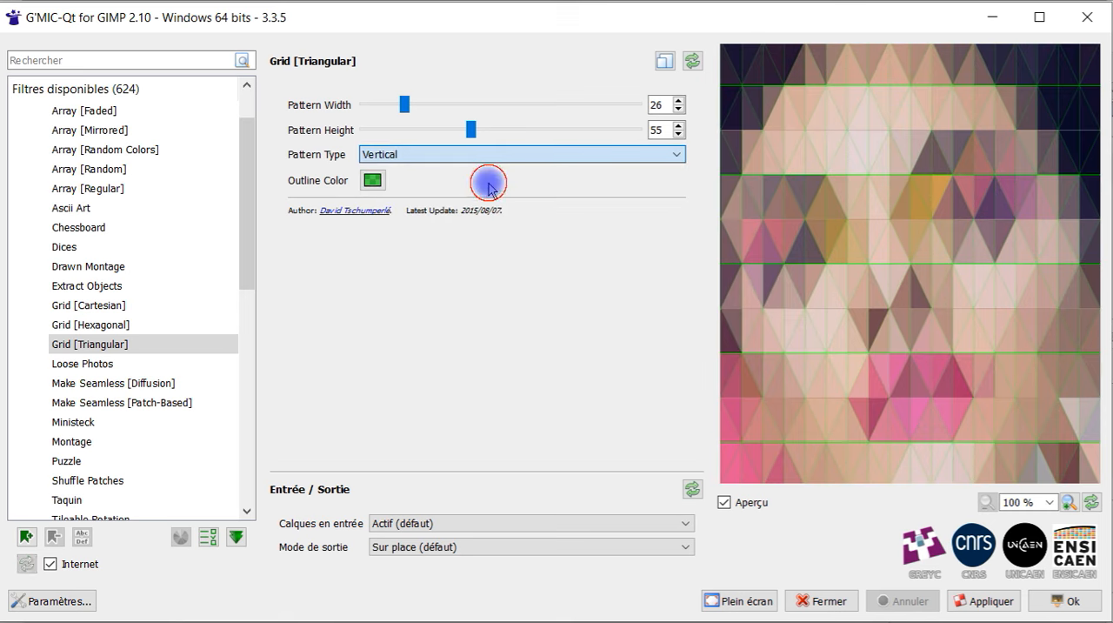
left_click(488, 183)
left_click(536, 159)
left_click(527, 171)
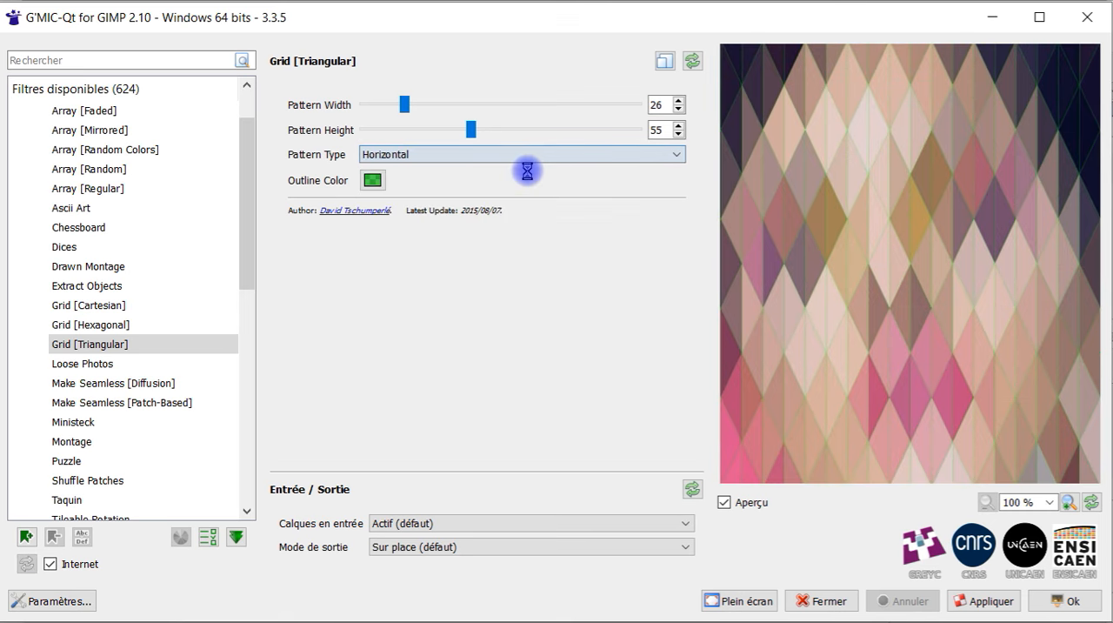
Restore the triangular grid's default parameters and set its outline color to magenta
left_click(692, 61)
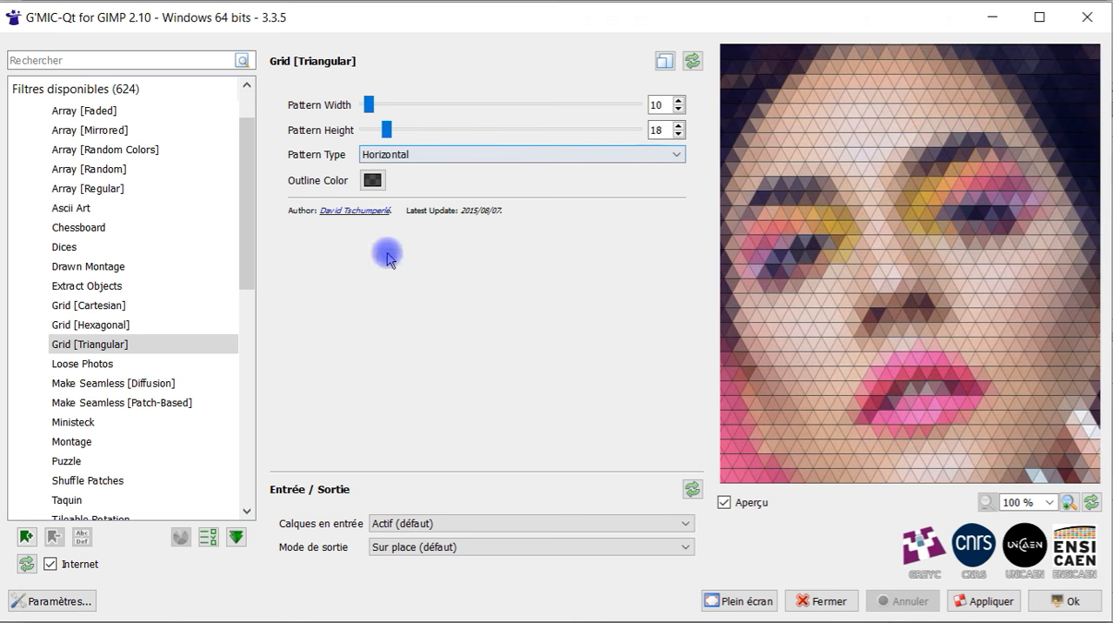
left_click(372, 181)
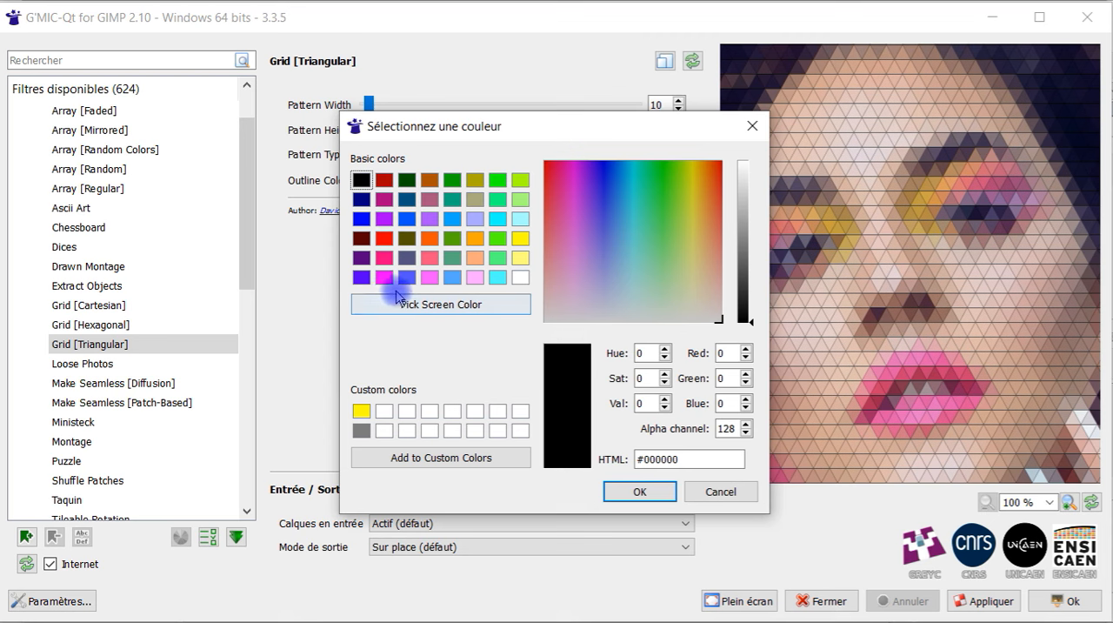
left_click(383, 276)
left_click(639, 491)
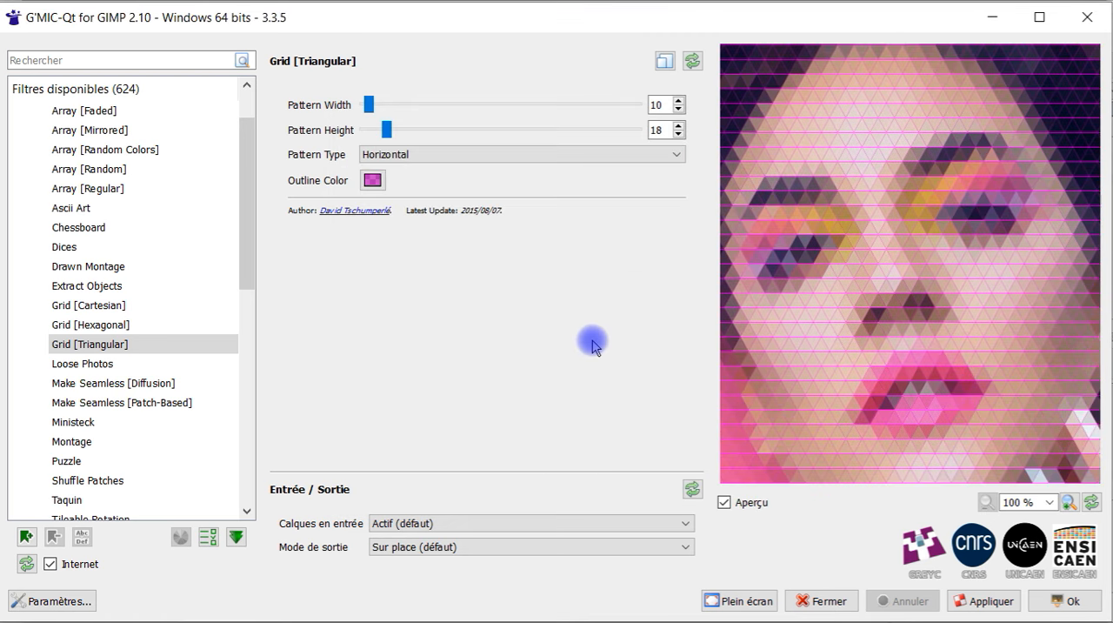
Set the output mode to Nouvelle image and apply the triangular grid to the portrait
left_click(484, 547)
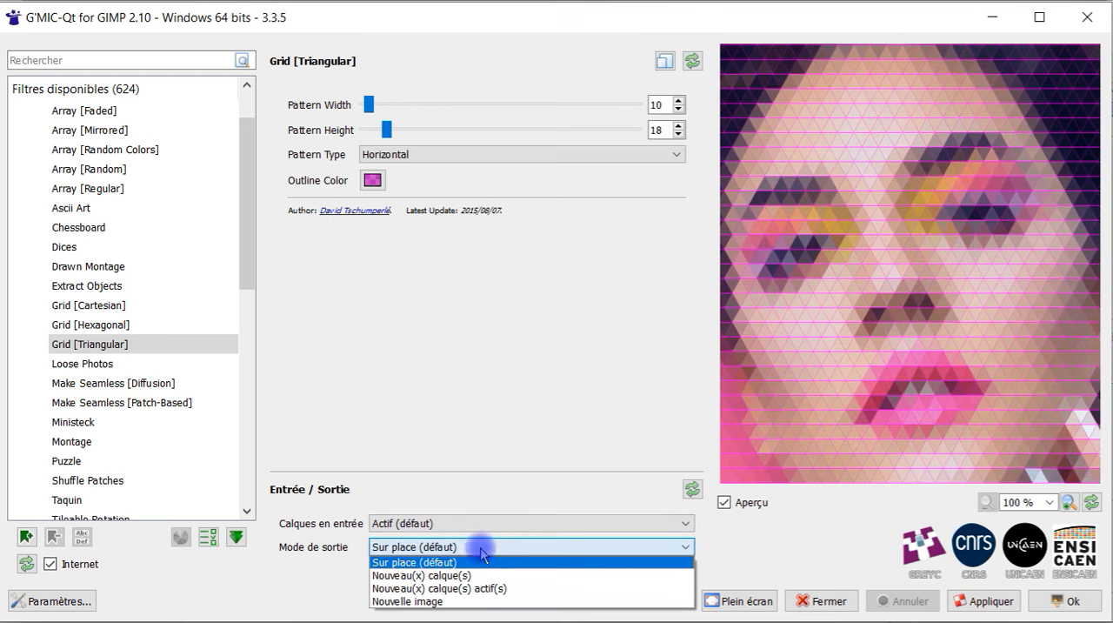
left_click(470, 602)
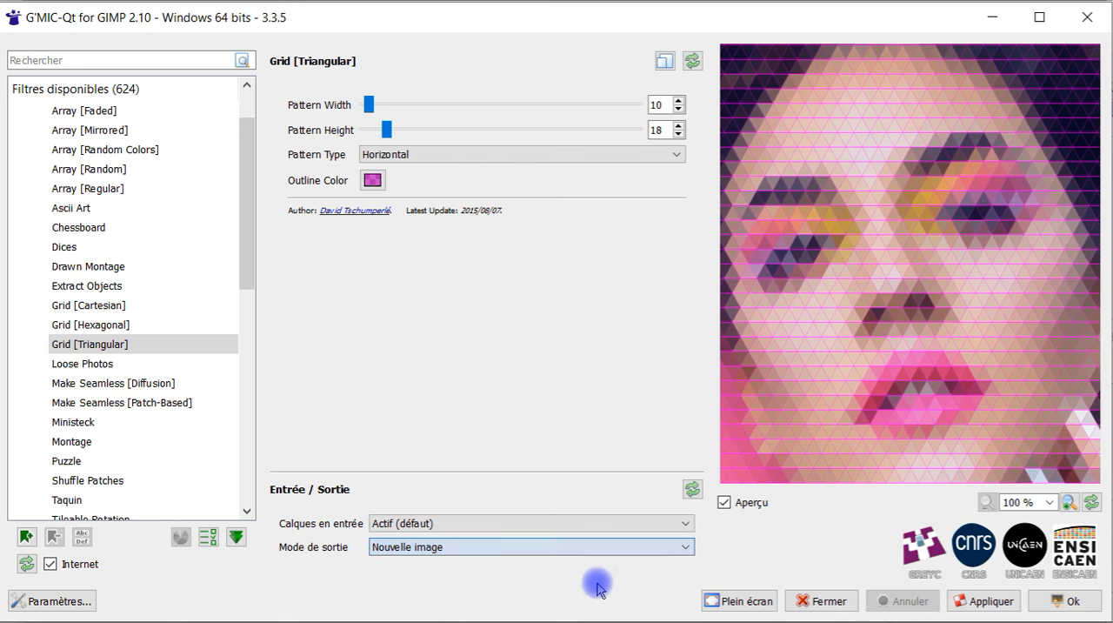
left_click(989, 602)
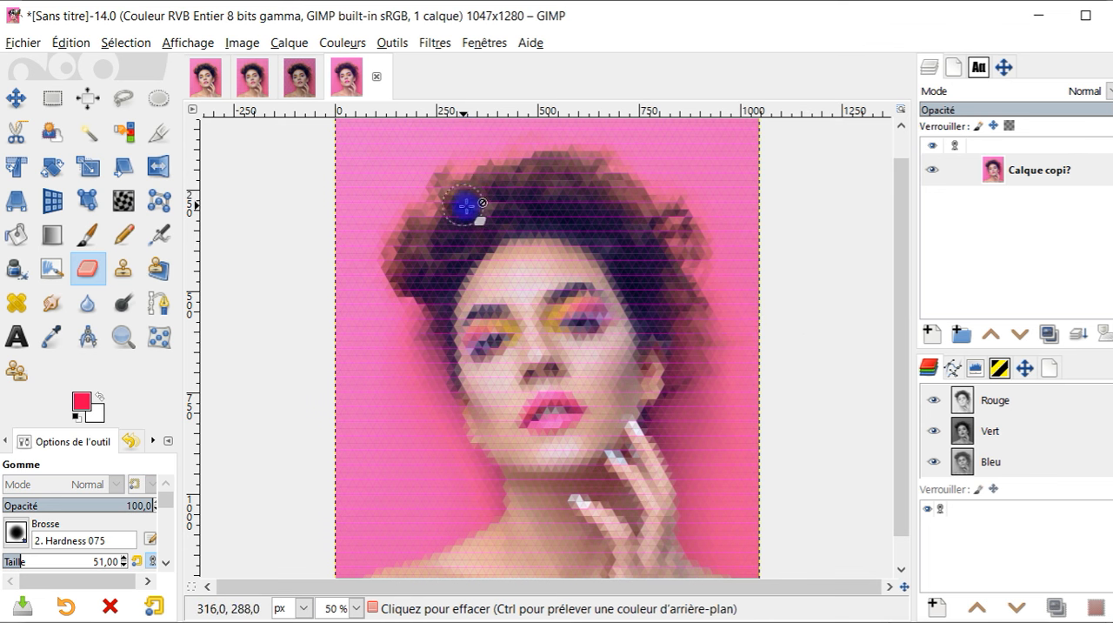
Switch to the GIMP image window and examine the Cartesian grid result, the original portrait and the hexagonal grid result
left_click(254, 80)
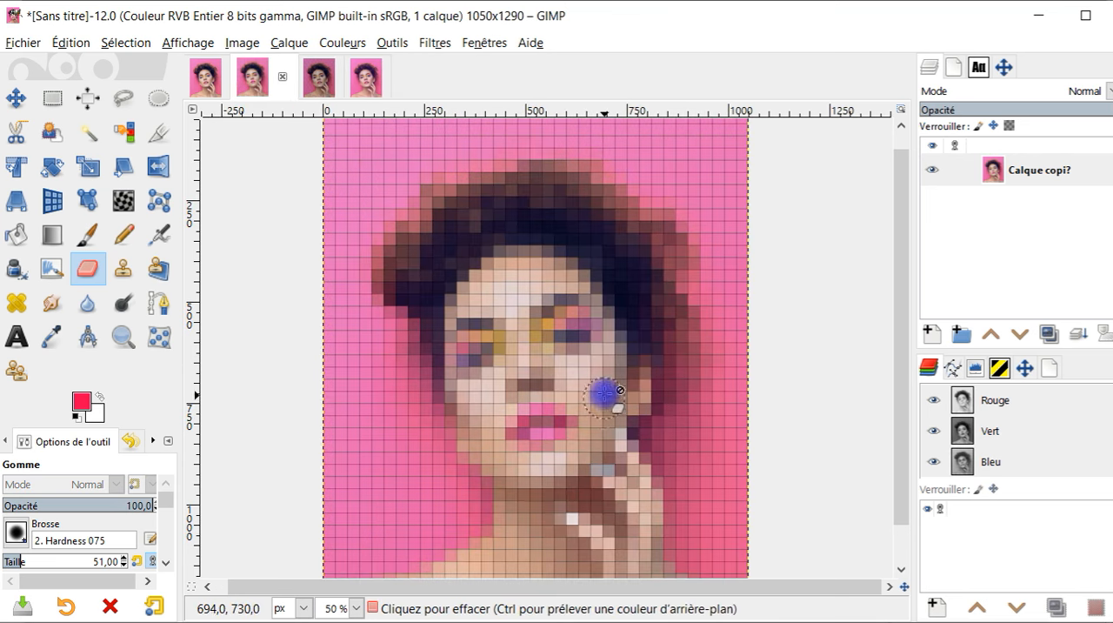
left_click(206, 80)
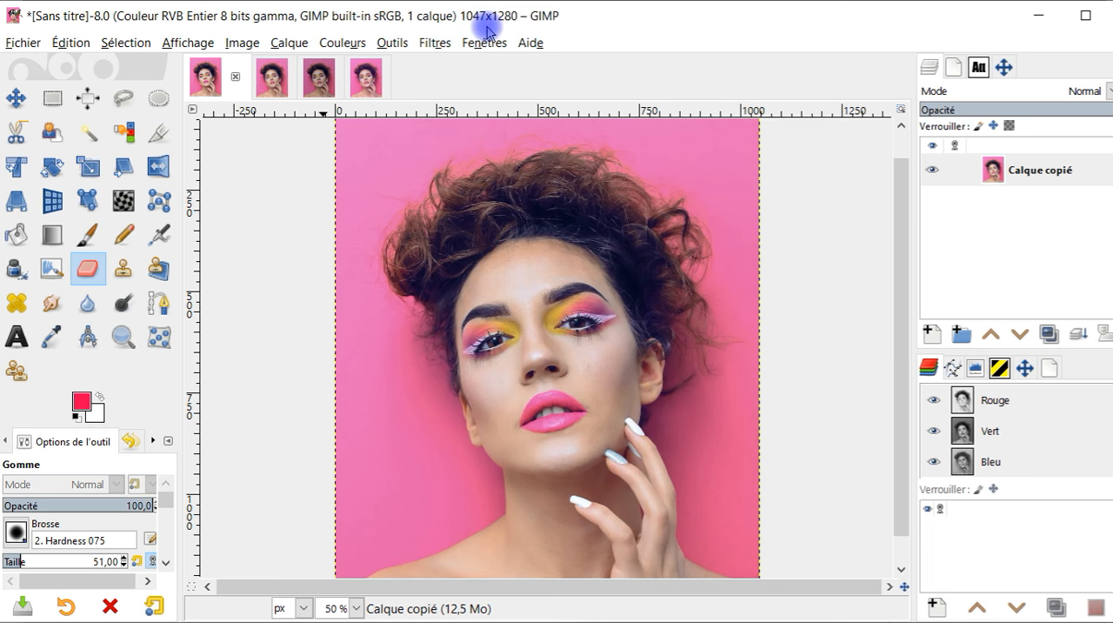
left_click(269, 82)
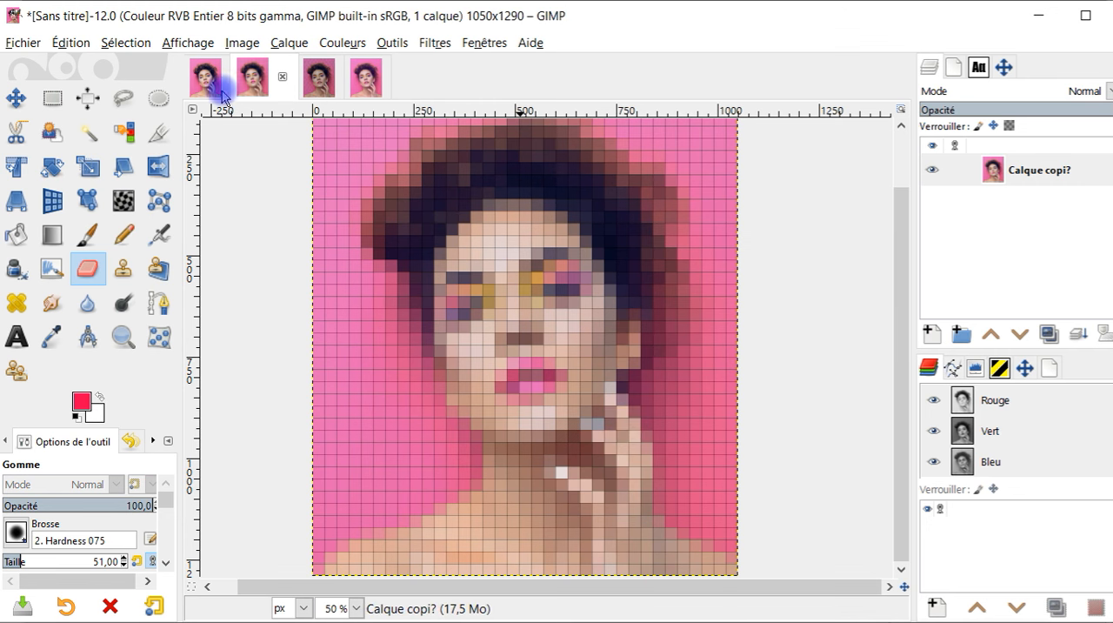
left_click(319, 86)
key("minus")
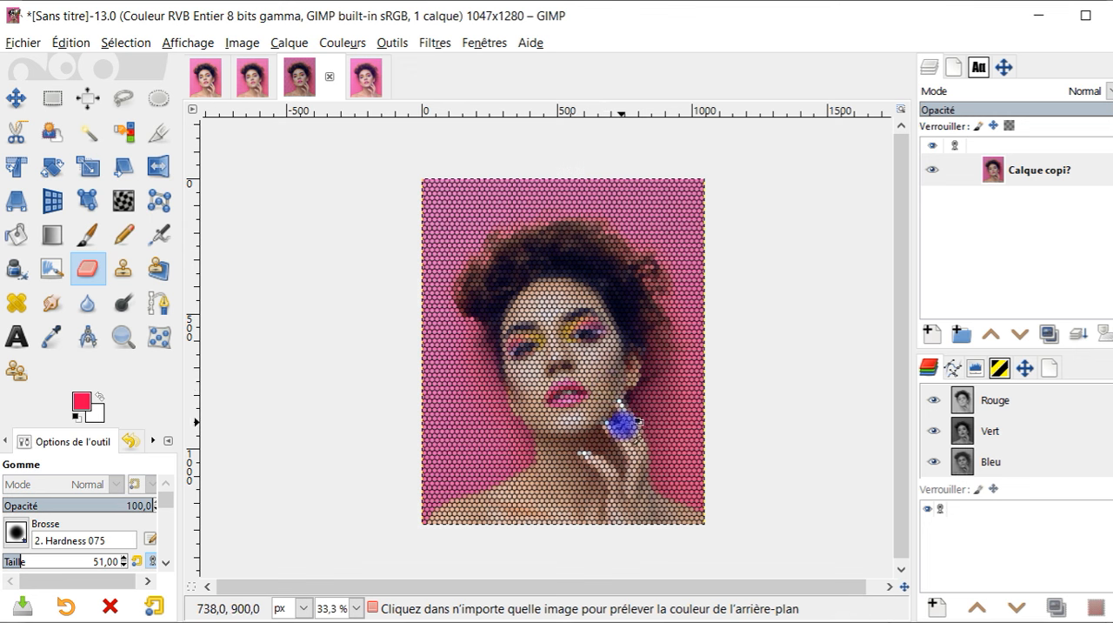
scroll(637, 421, "up", 1)
scroll(643, 430, "down", 1)
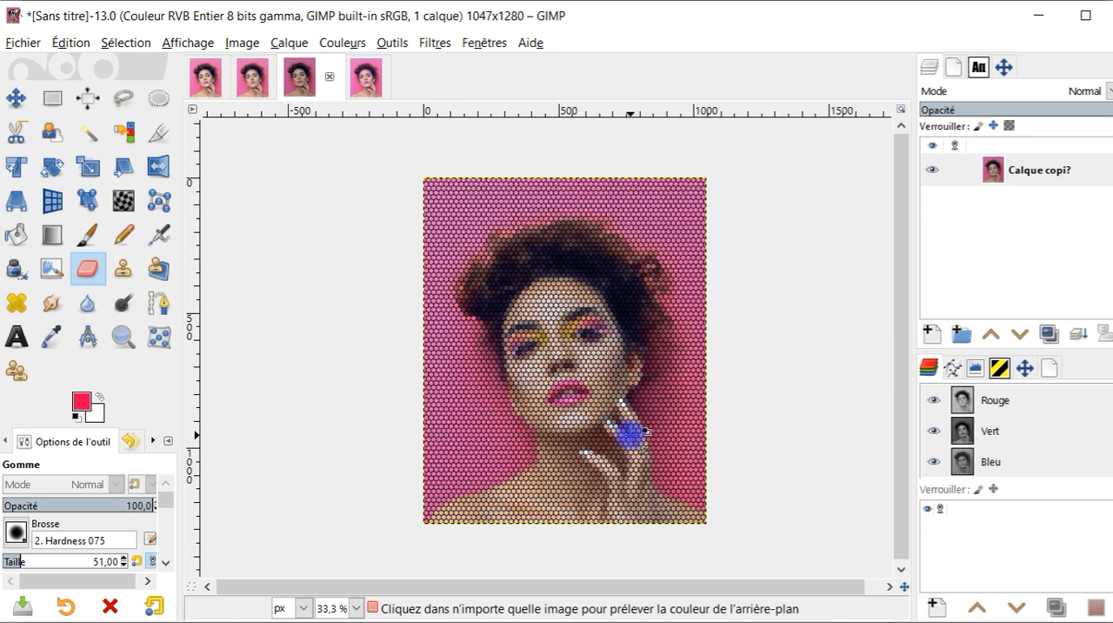
Examine the hexagonal grid result up close and compare the triangular and Cartesian grid results
scroll(642, 436, "right", 3)
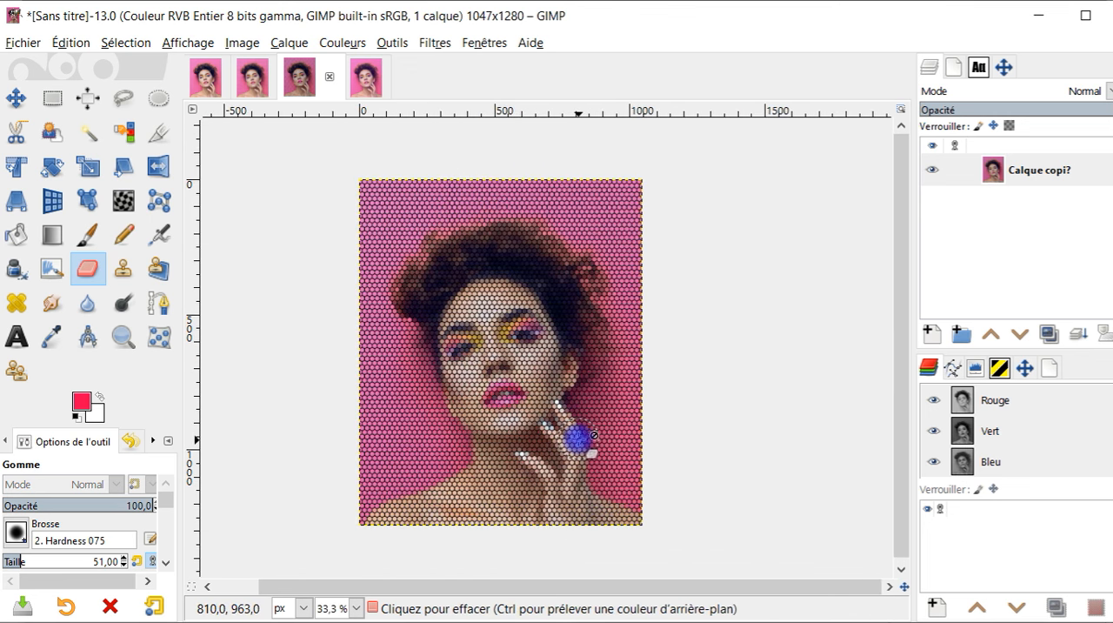
scroll(522, 406, "up", 2)
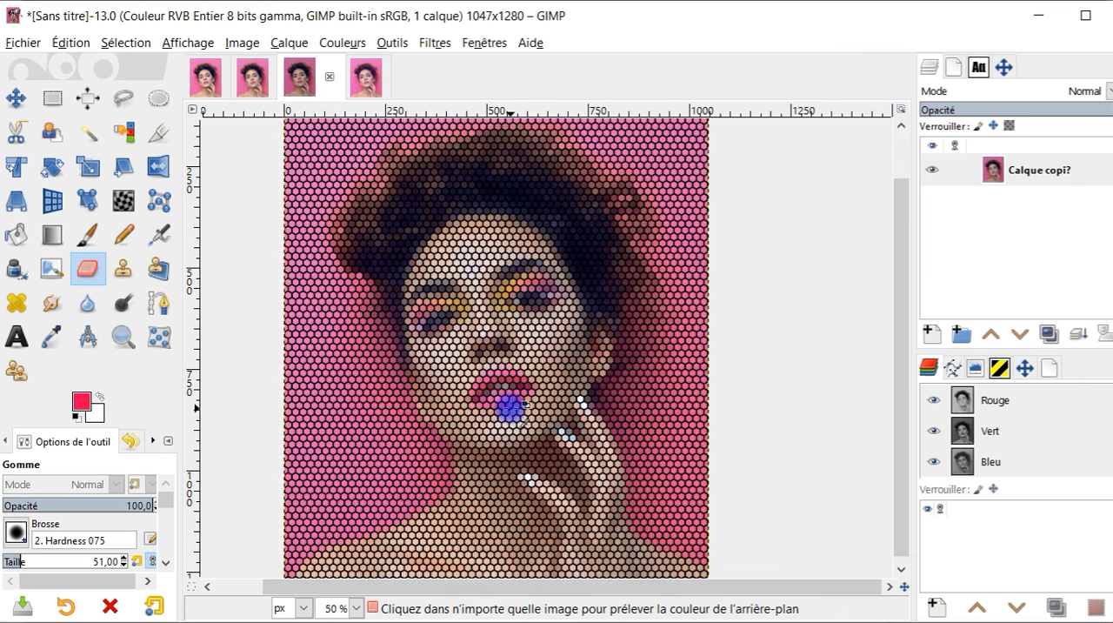
scroll(511, 408, "up", 1)
scroll(511, 408, "down", 3)
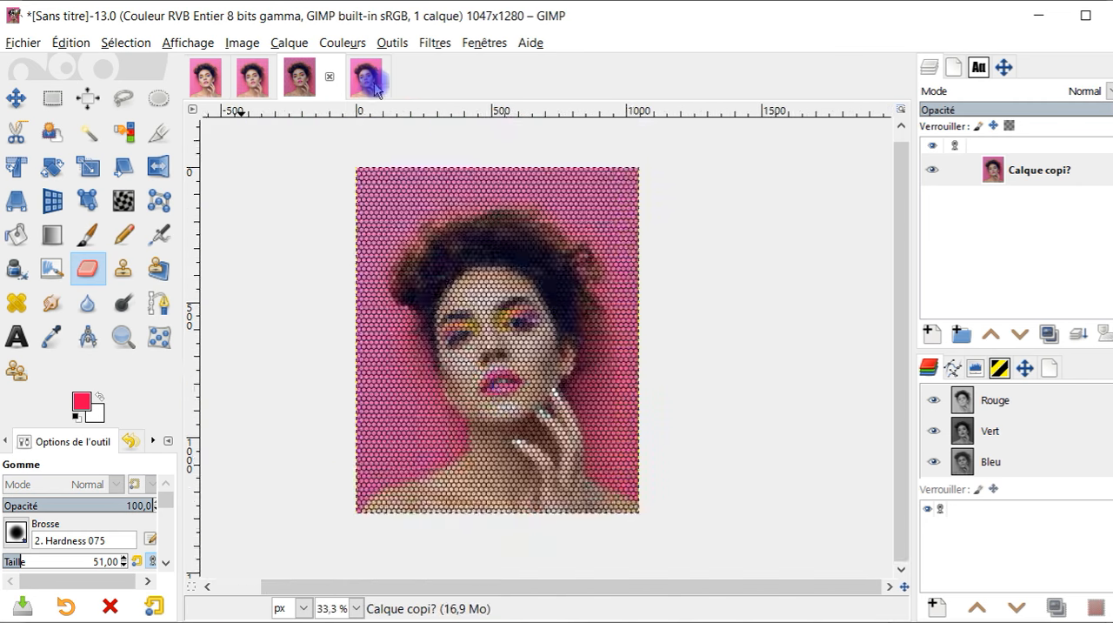
left_click(365, 78)
left_click_drag(568, 387, 473, 397)
scroll(499, 392, "up", 1)
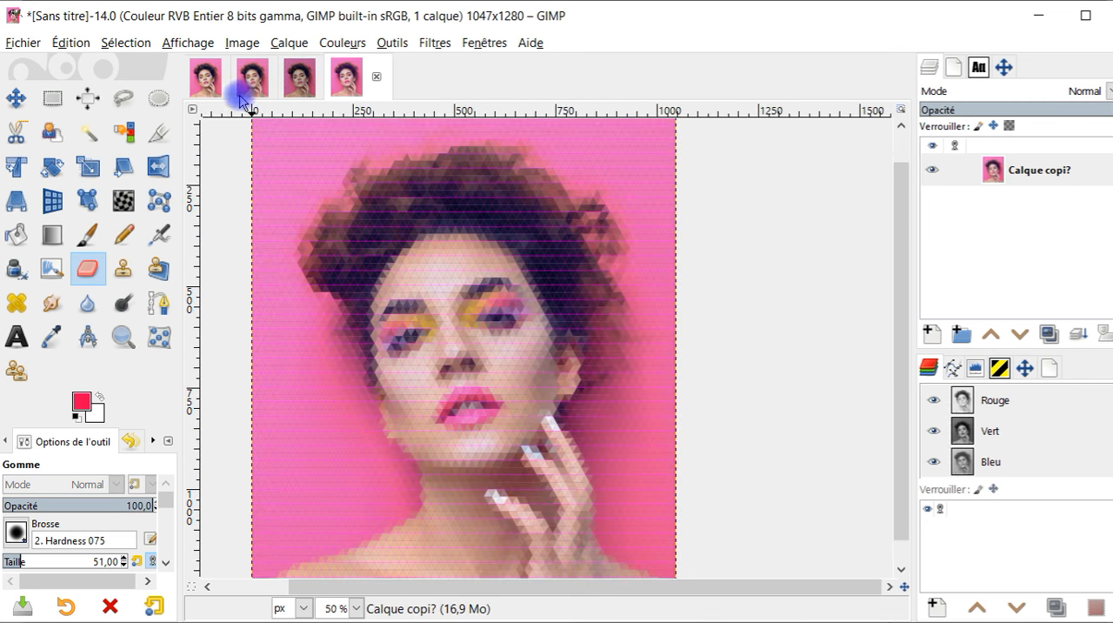
left_click(253, 85)
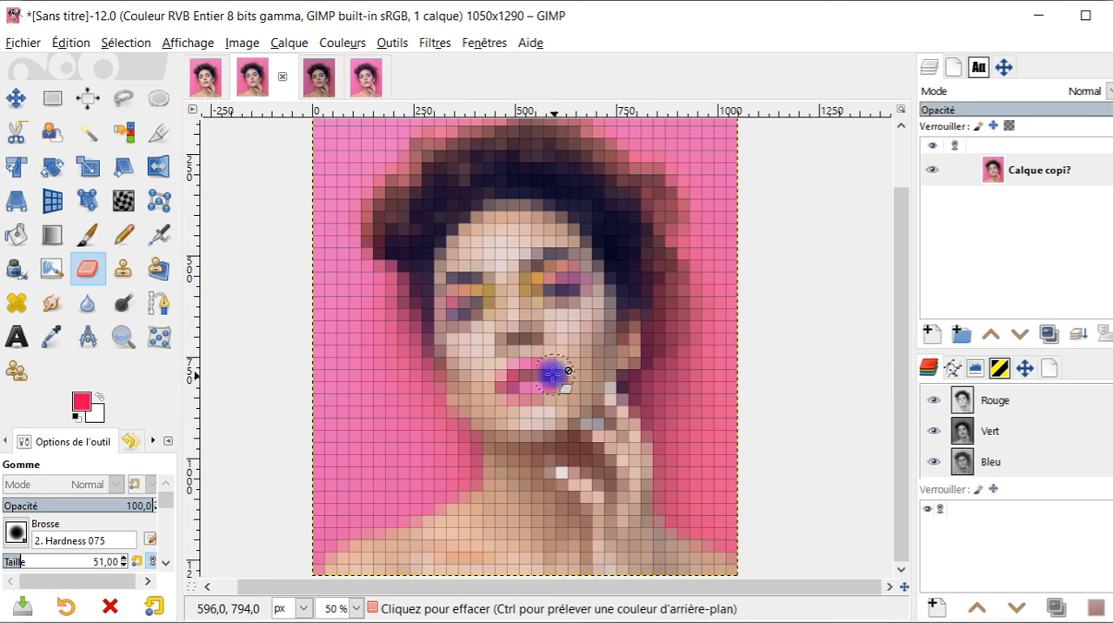
left_click(365, 80)
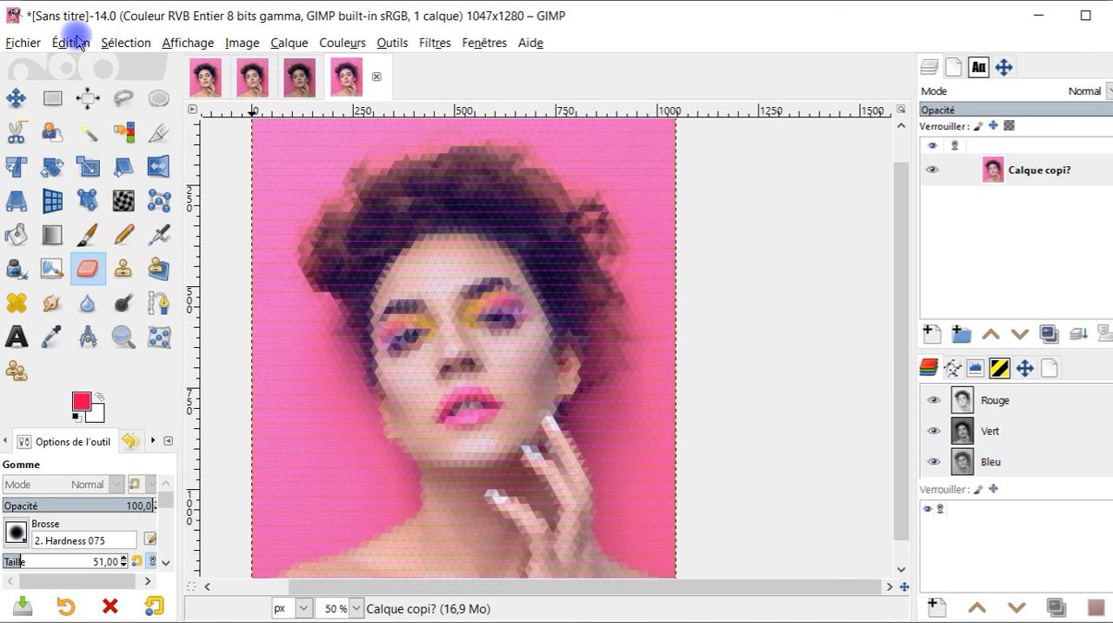
Create a new blank landscape image 1280 px wide and 1080 px high
left_click(19, 42)
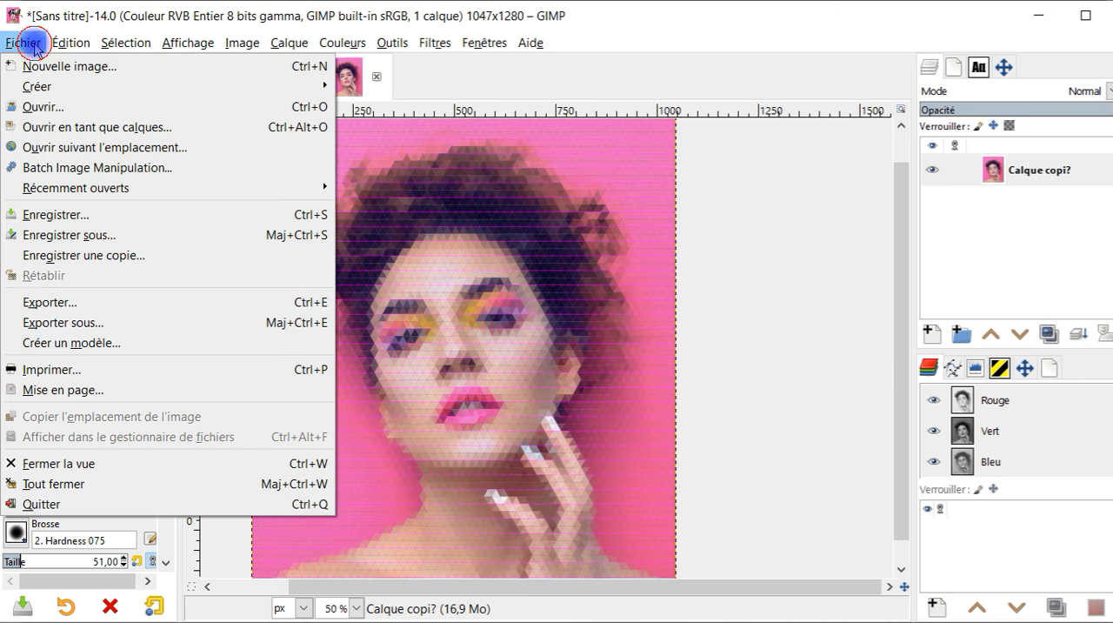
left_click(94, 69)
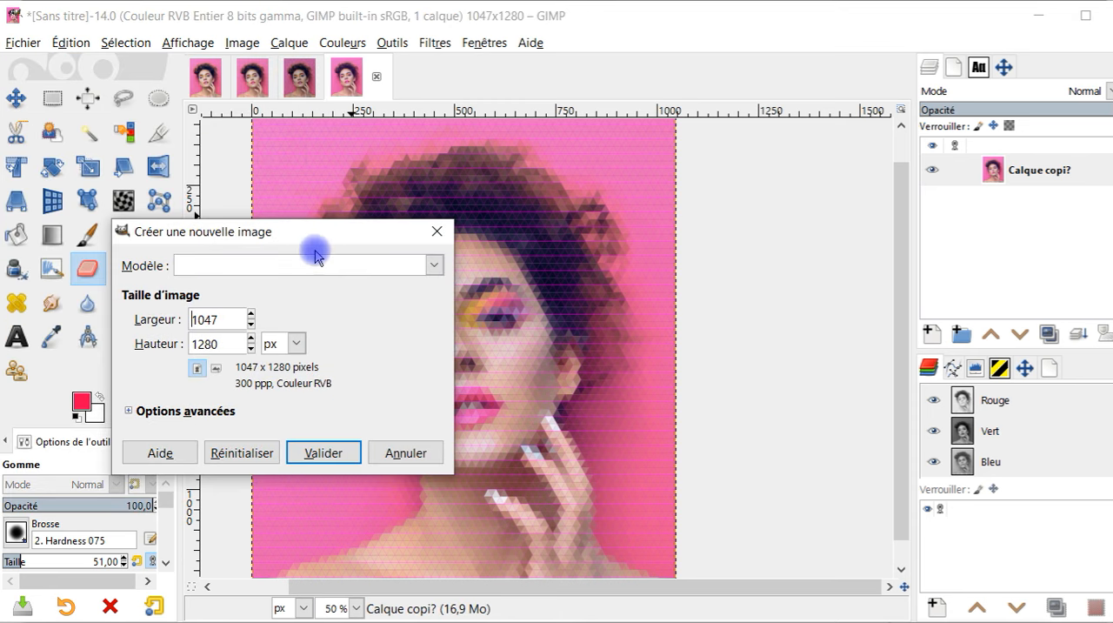
double_click(228, 323)
type("1080")
left_click(216, 367)
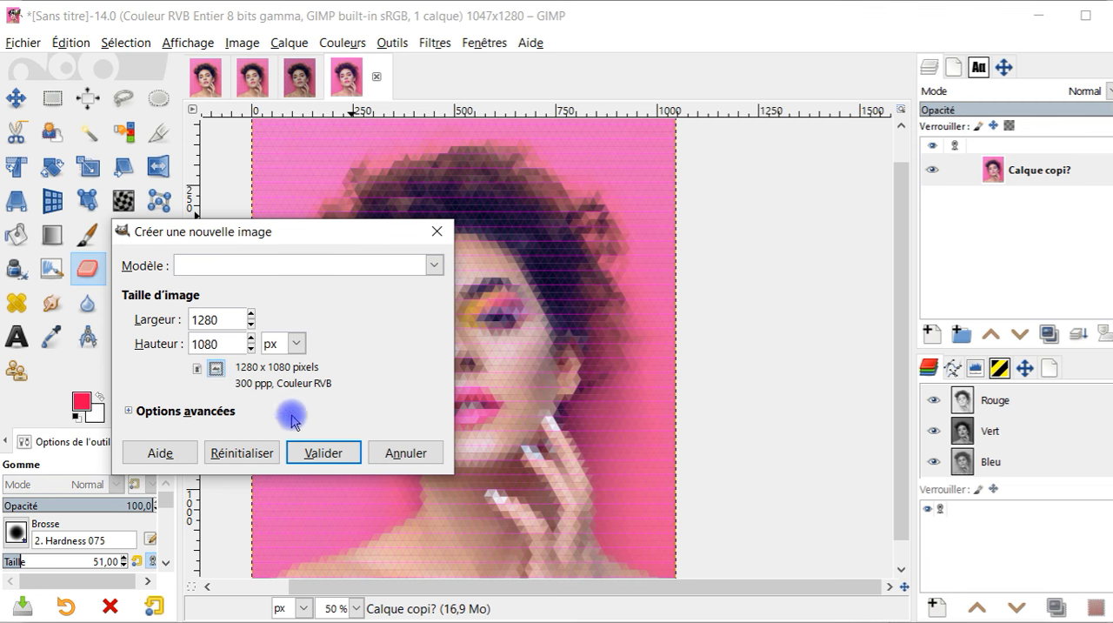
left_click(322, 453)
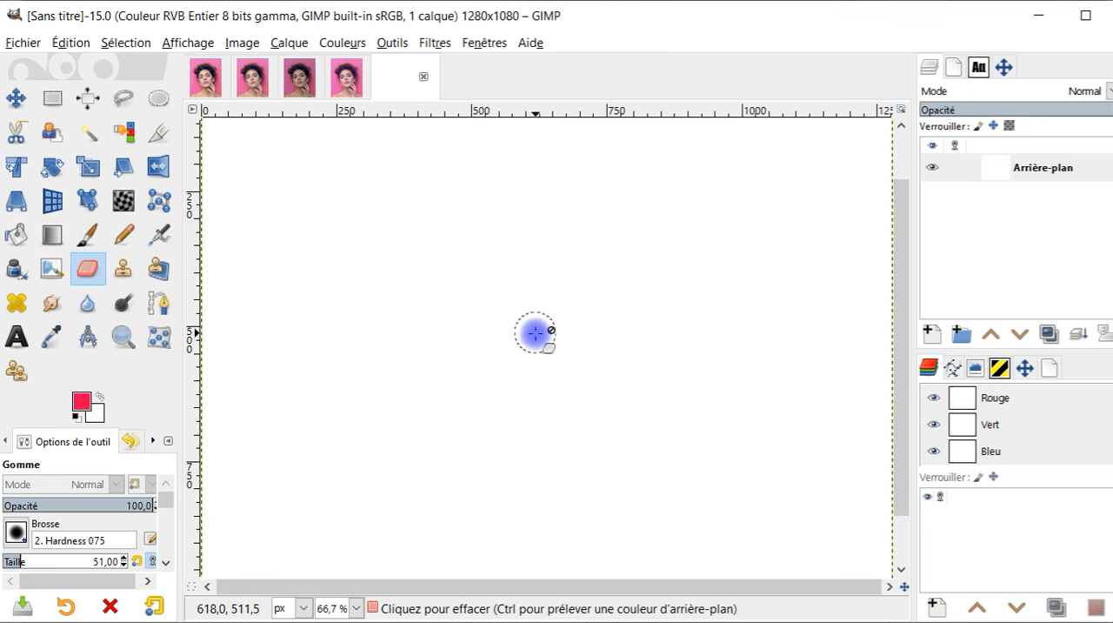
Fit the blank image in view and reopen the G'MIC-Qt filter on it
scroll(572, 352, "down", 3)
scroll(608, 337, "up", 2)
scroll(597, 330, "down", 1)
scroll(572, 364, "up", 1)
scroll(569, 368, "down", 1)
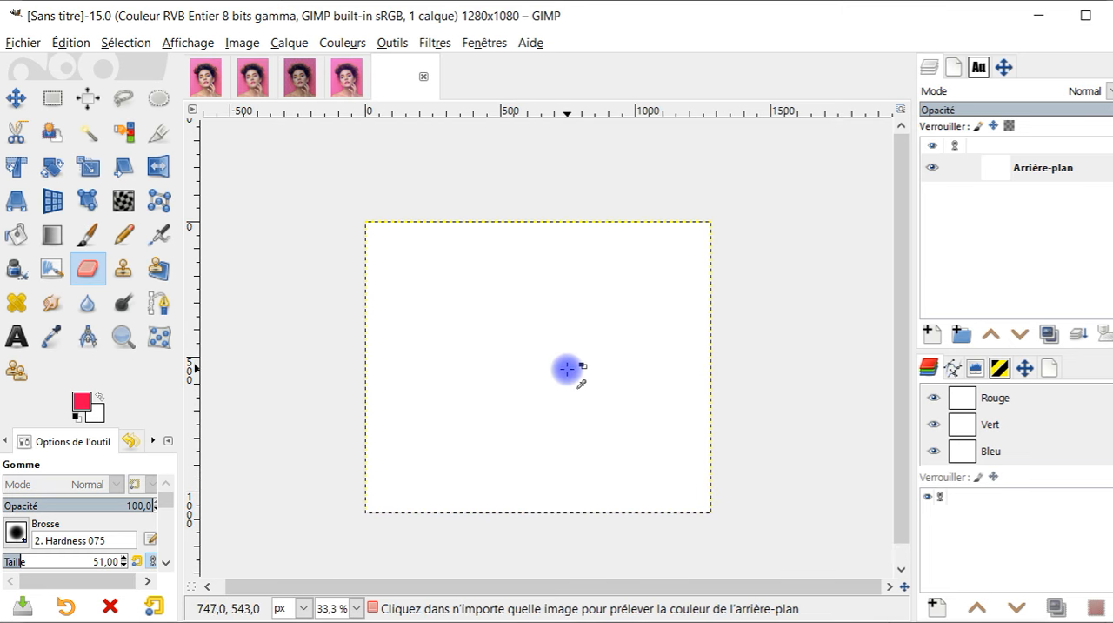
left_click(417, 49)
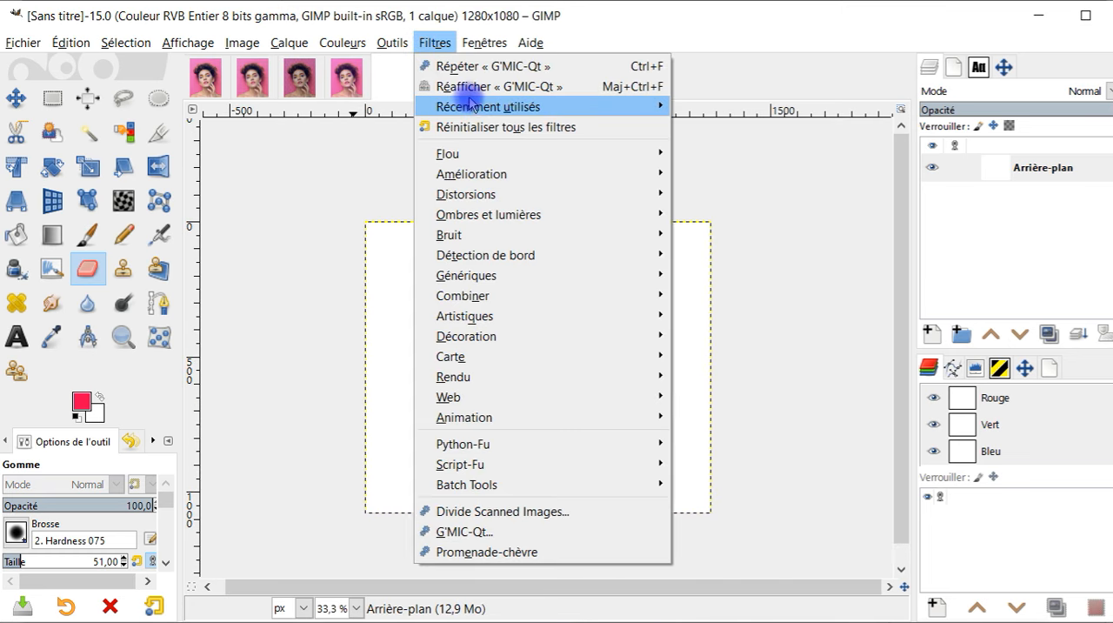
left_click(473, 87)
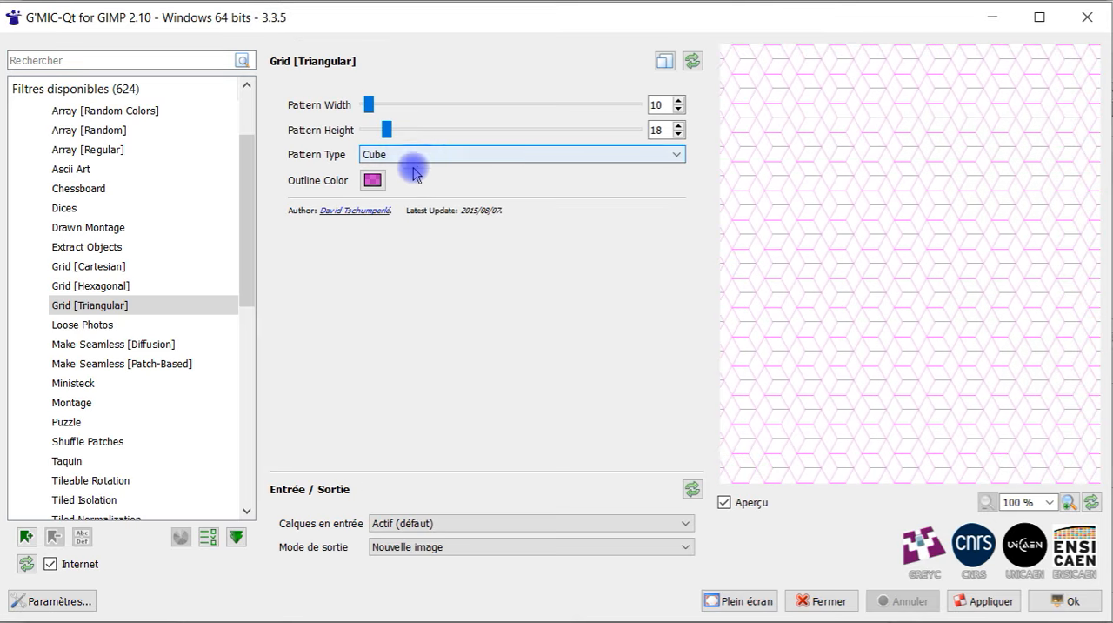
Set the triangular grid's outline color to black
left_click(373, 180)
left_click(364, 180)
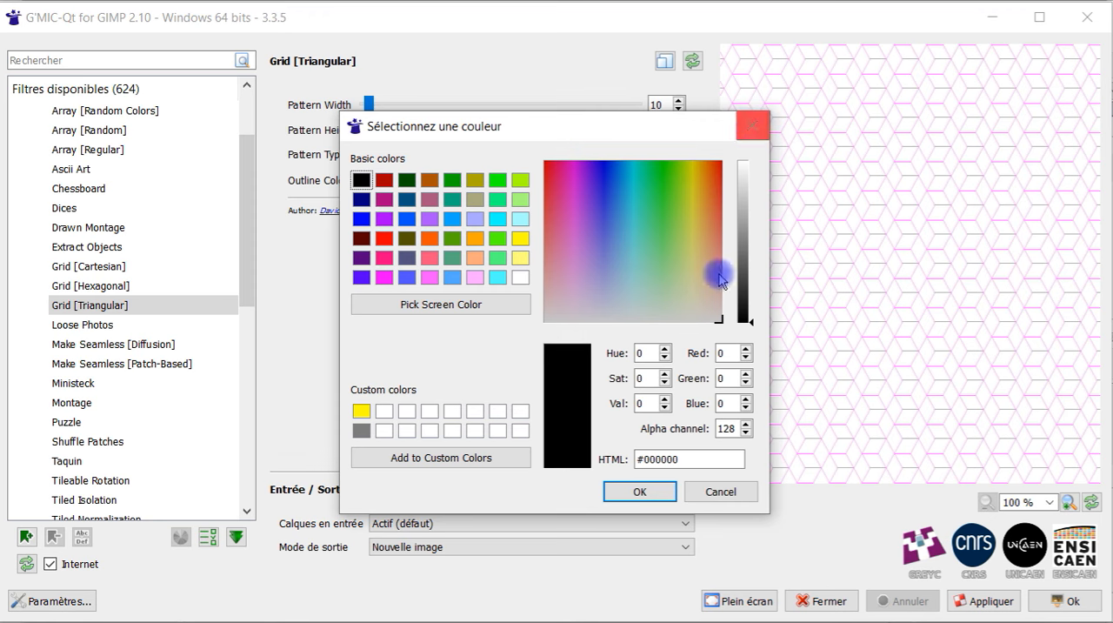
left_click(641, 492)
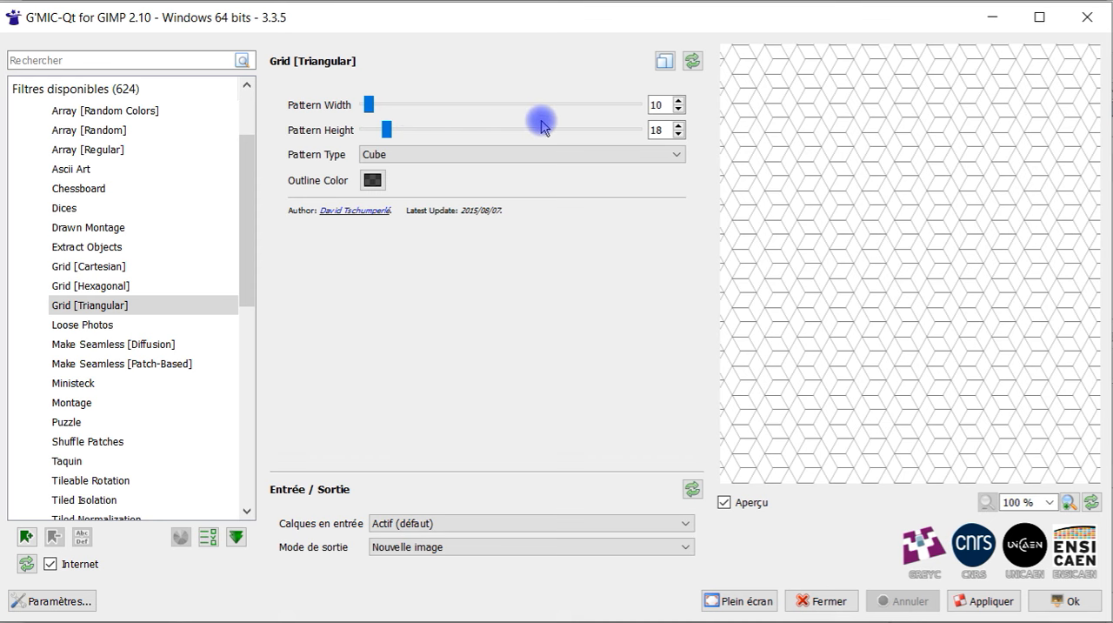
Restore the triangular grid's default parameters and choose the Cube pattern type, keeping the outline color
left_click(689, 61)
left_click(435, 154)
left_click(435, 209)
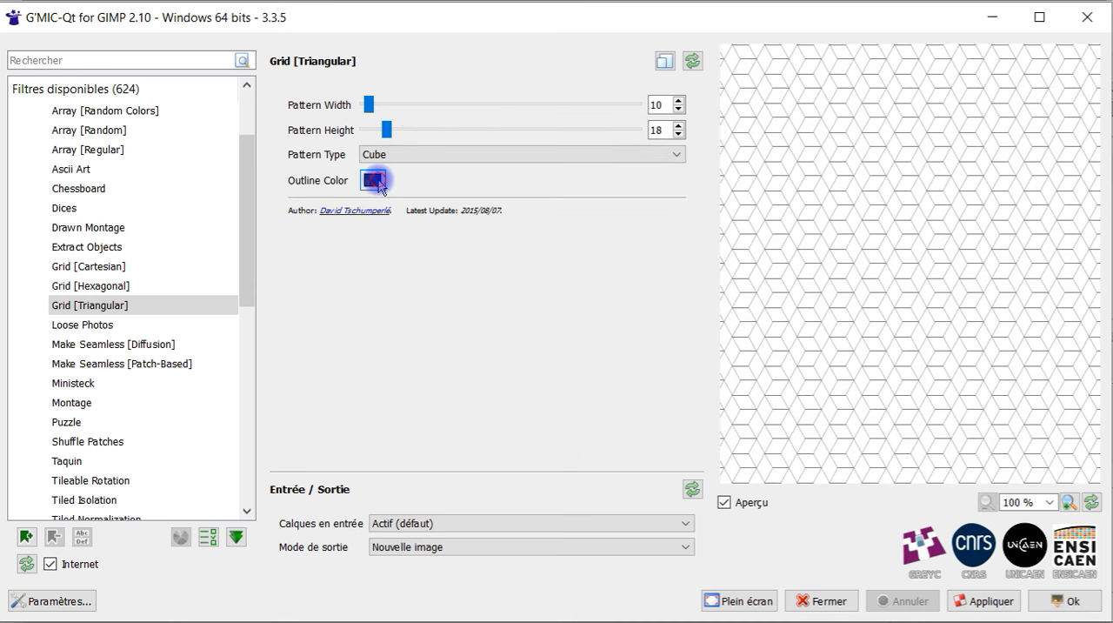
left_click(374, 180)
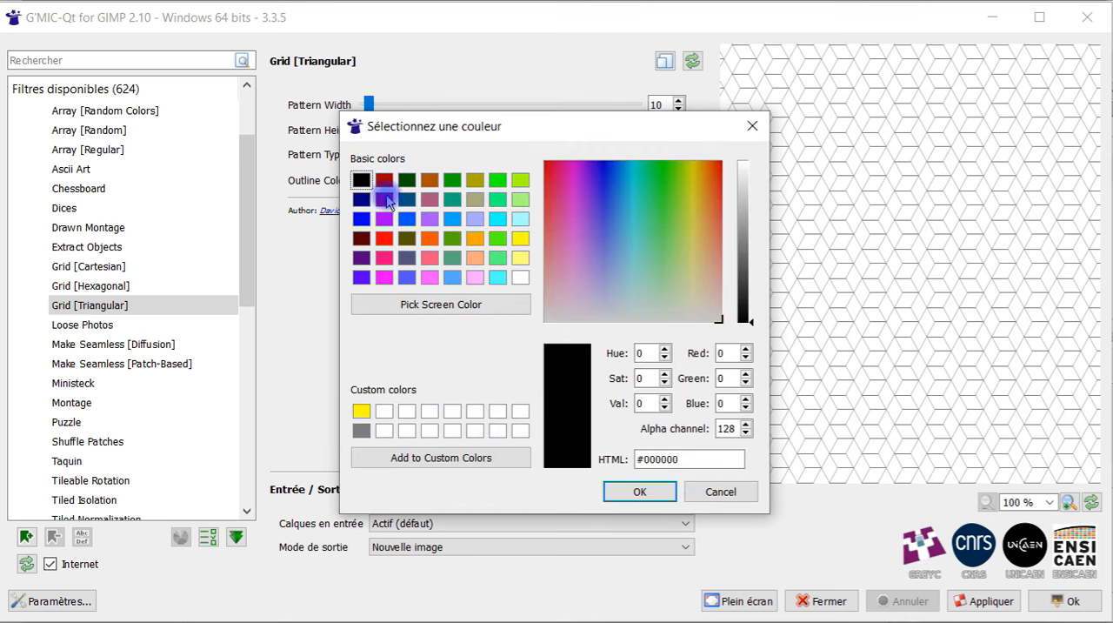
left_click(749, 127)
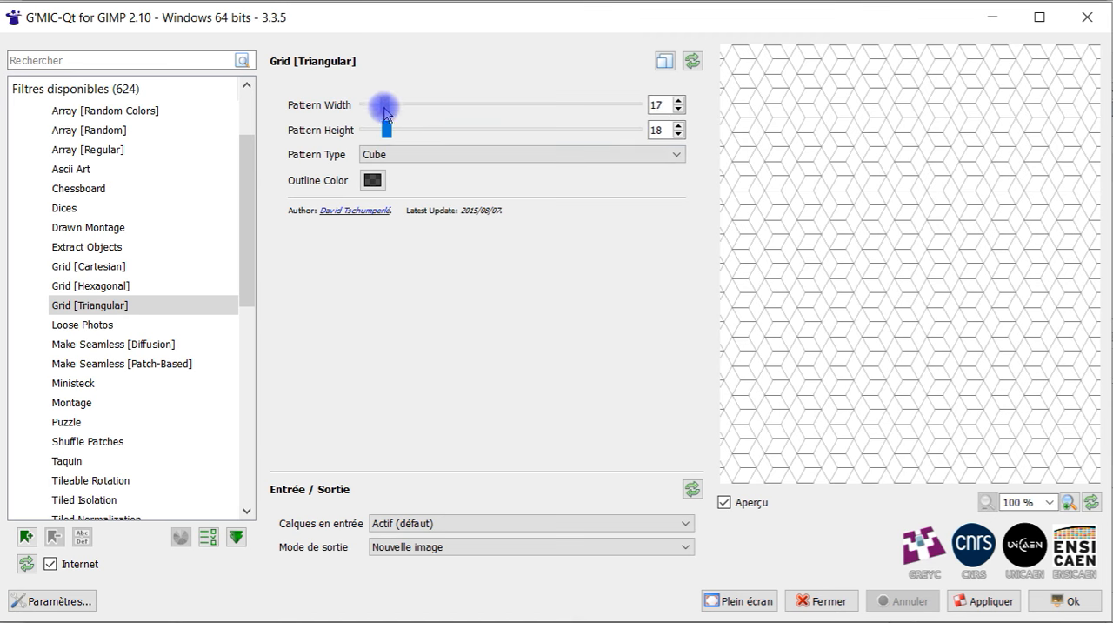
Try a pattern width of 18 for the Cube grid, equal to its pattern height
double_click(657, 105)
type("18")
left_click(663, 132)
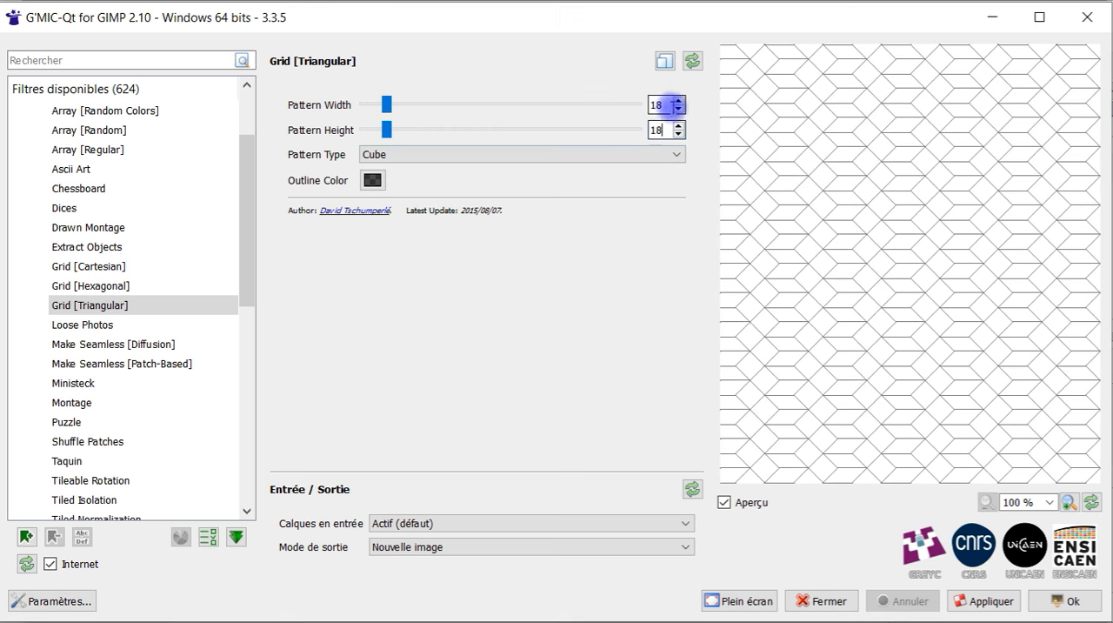
Reset the triangular grid's parameters to their defaults and set the pattern type to Cube
left_click(692, 61)
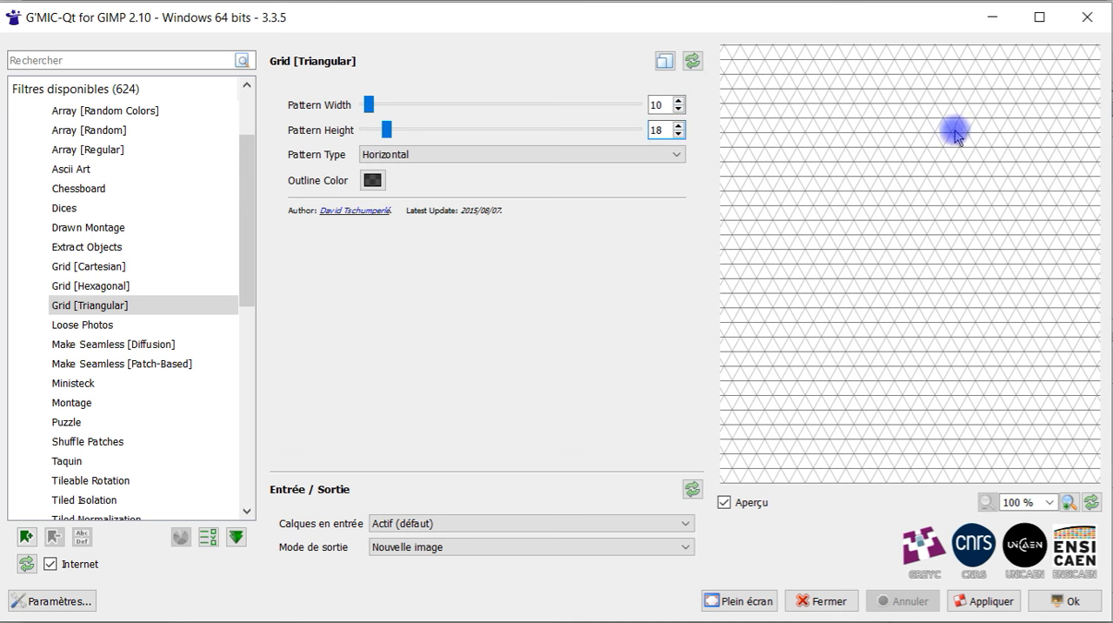
left_click(484, 154)
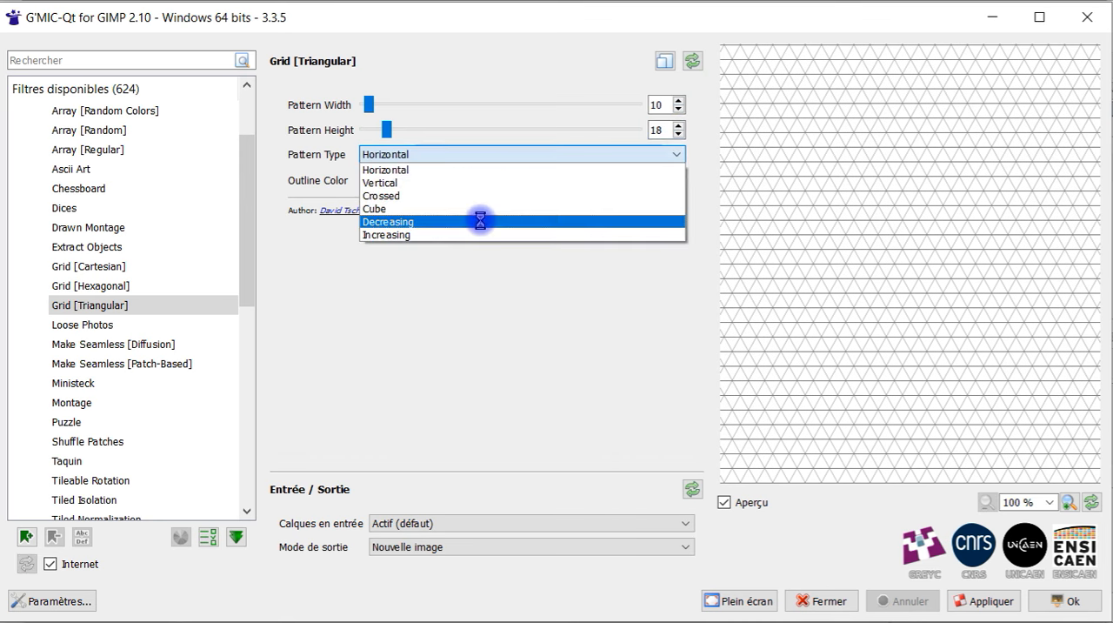
left_click(485, 207)
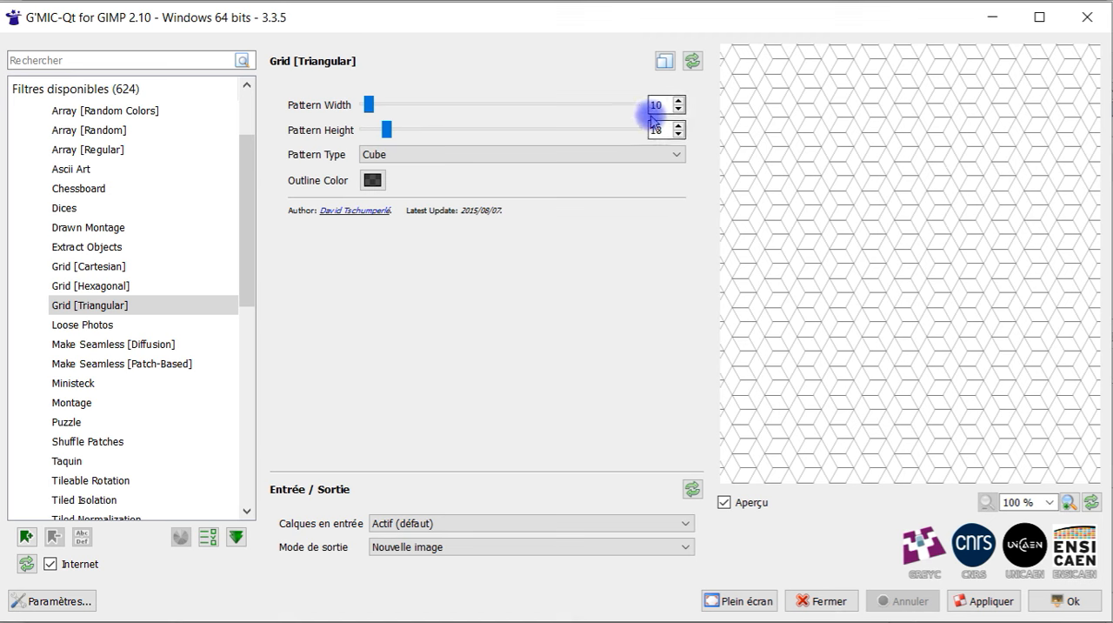
left_click(678, 126)
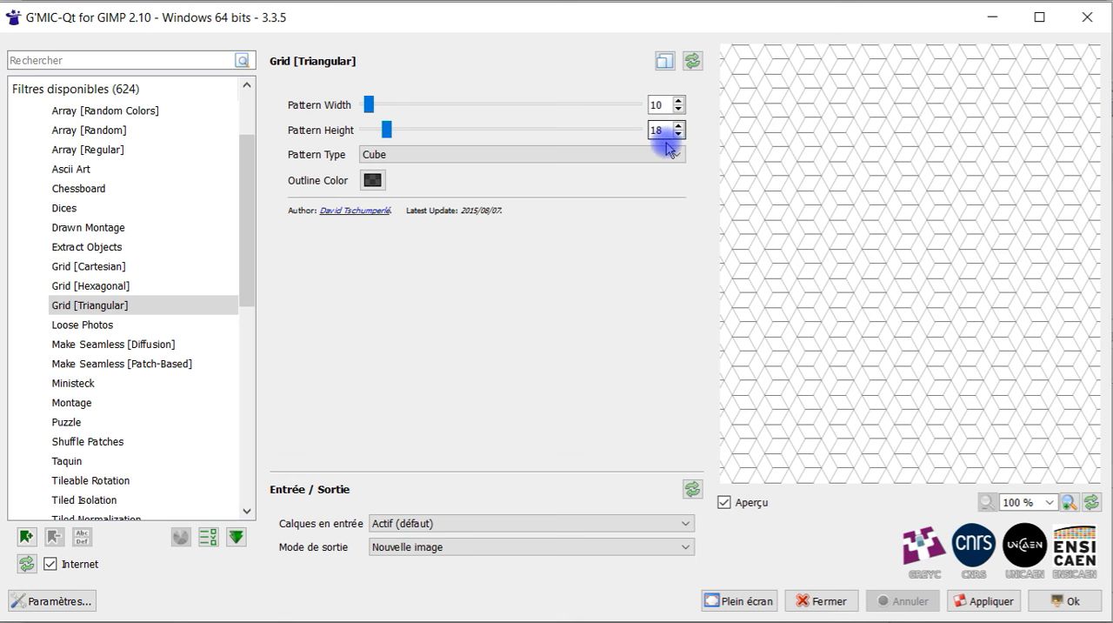
Apply the Cube grid to the blank image as a new image and view the whole result
left_click(1050, 605)
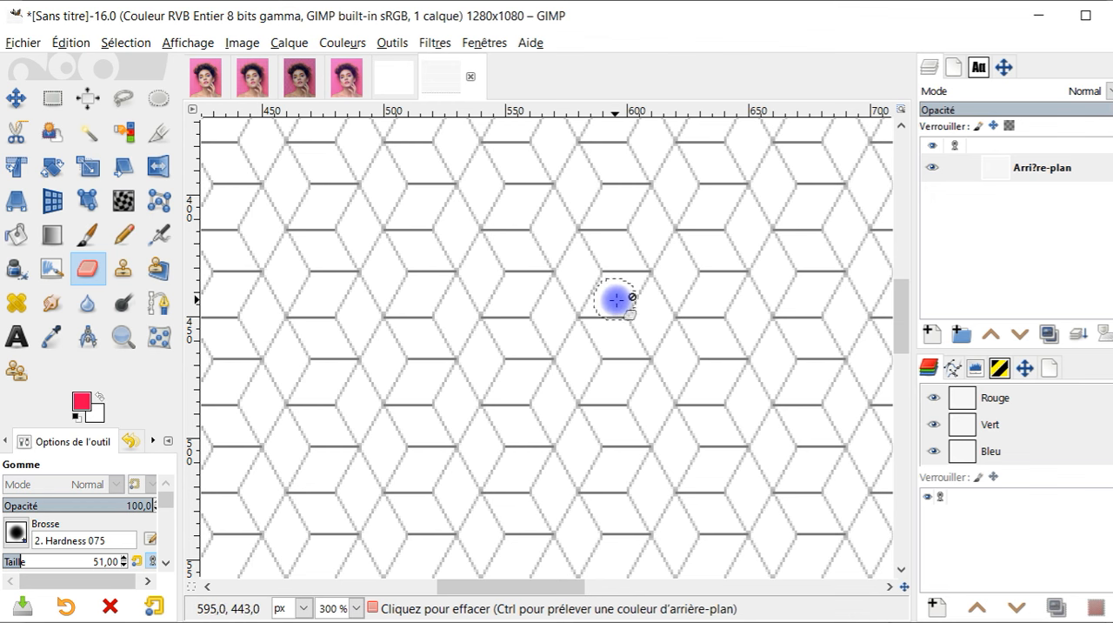
scroll(618, 314, "down", 2)
scroll(619, 320, "down", 3)
left_click_drag(718, 349, 618, 348)
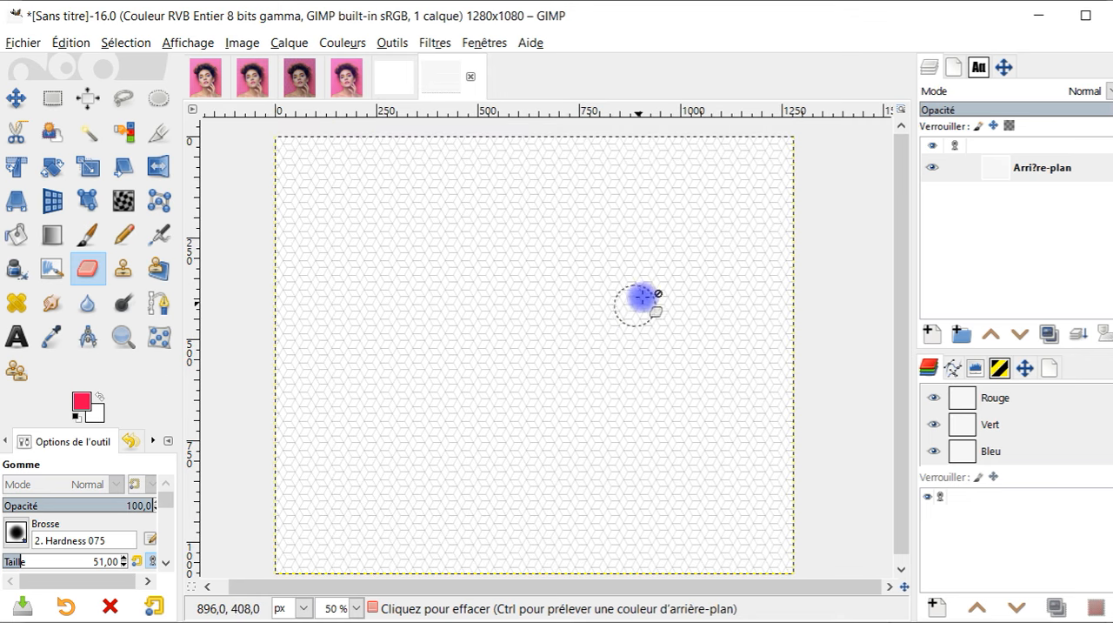
Review the original portrait alongside its Cartesian, hexagonal and triangular grid versions
left_click(213, 87)
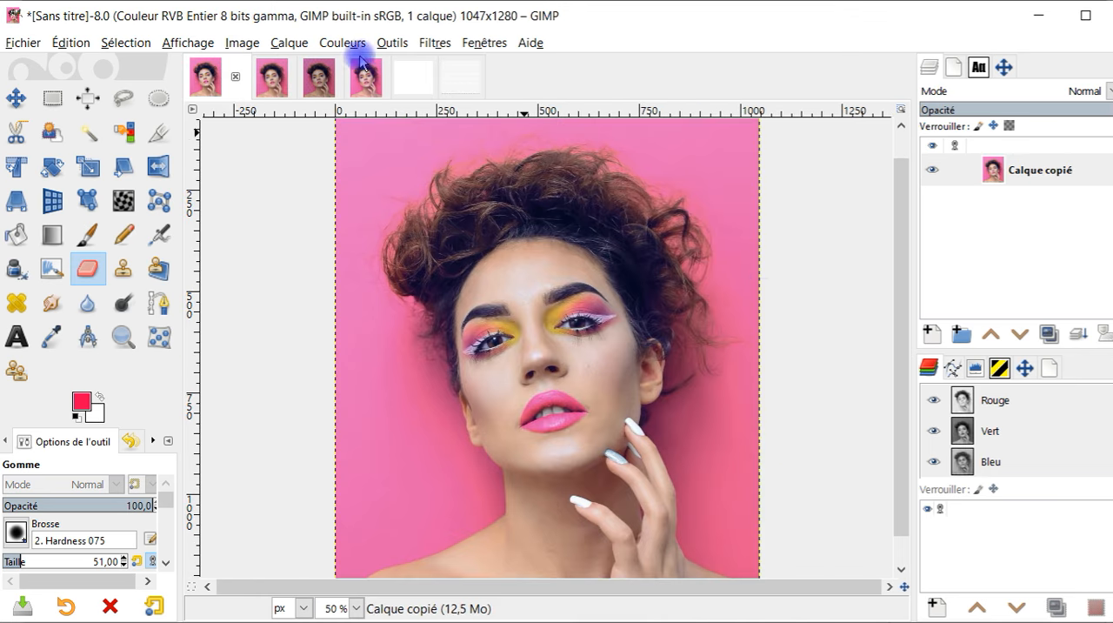
left_click(269, 89)
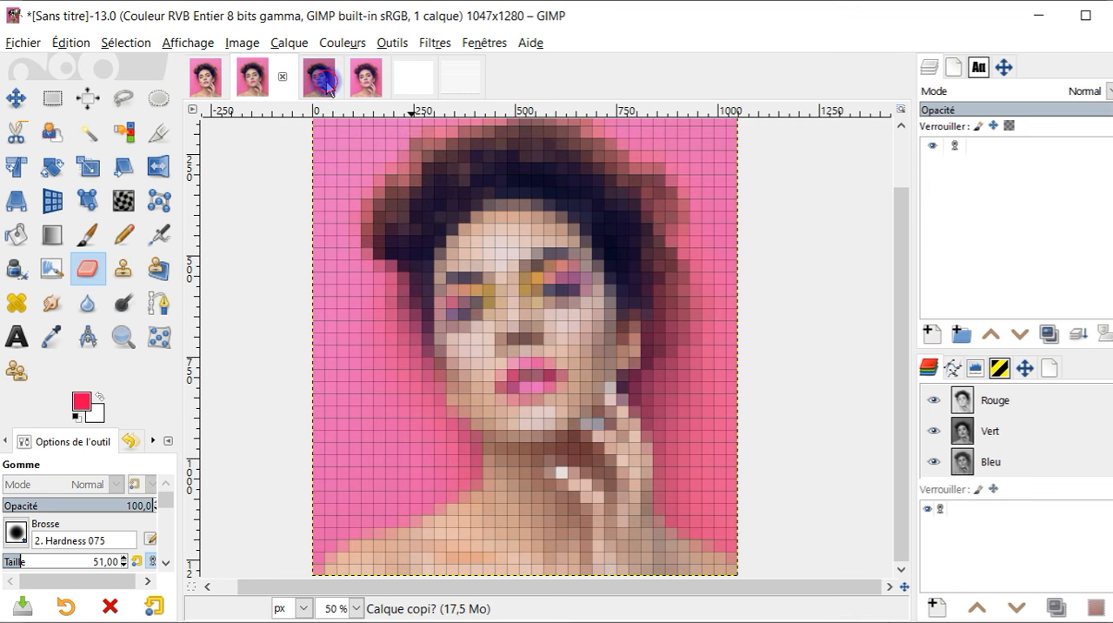
left_click(320, 77)
left_click(362, 80)
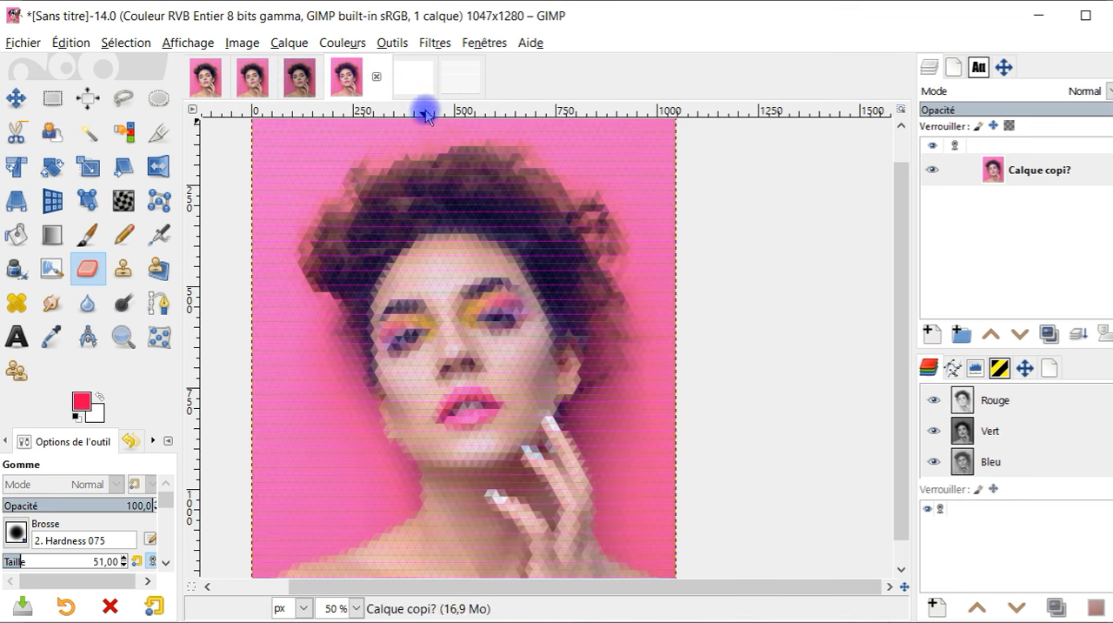